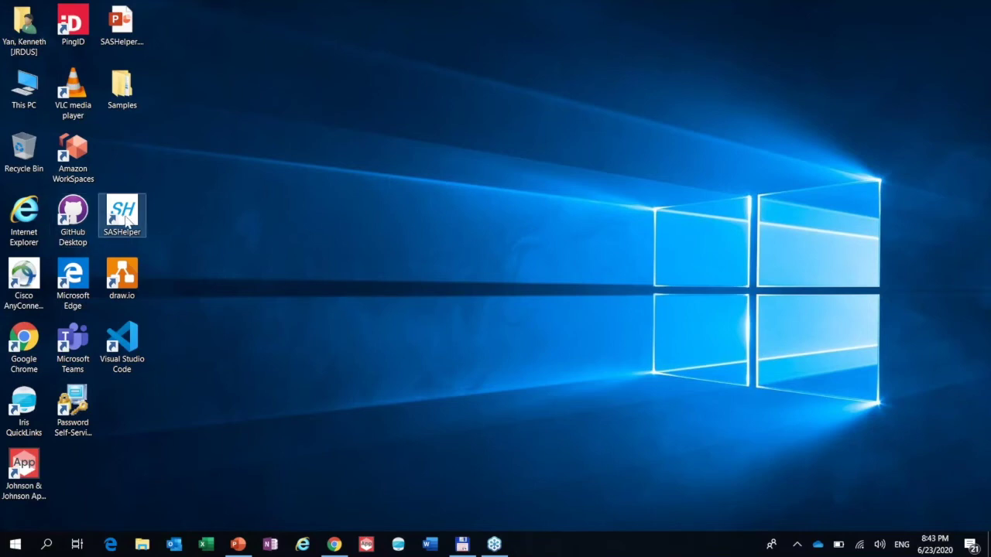
- Launch SAS Helper and open the adsl.sas7bdat dataset from the Samples\ADaM folder
{"action": "left_click", "coordinate": [414, 278]}
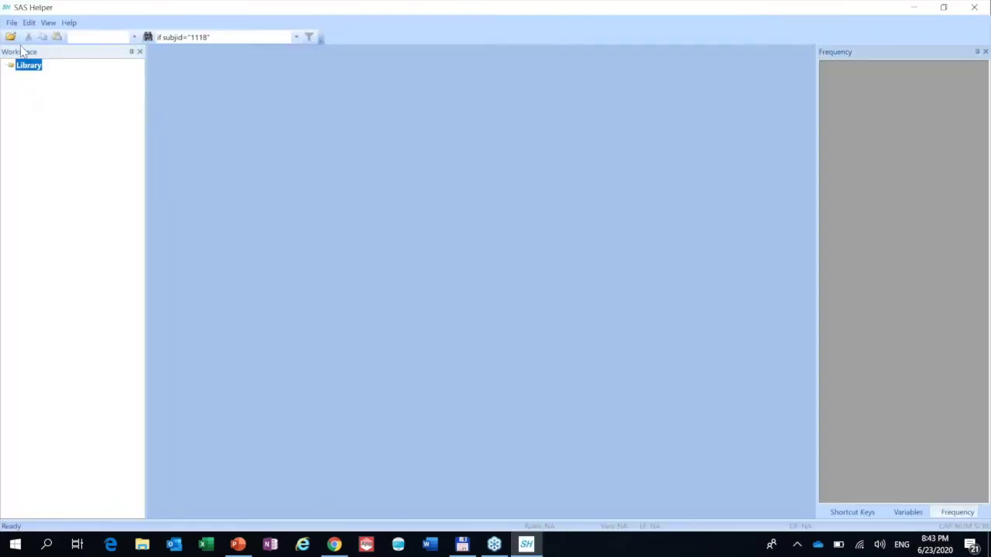
{"action": "left_click", "coordinate": [11, 36]}
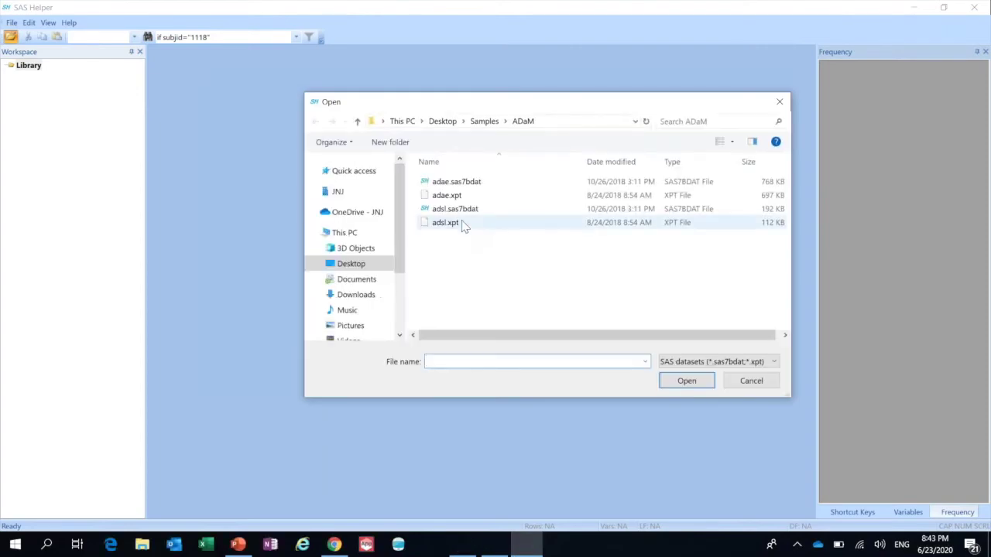
{"action": "left_click", "coordinate": [444, 211]}
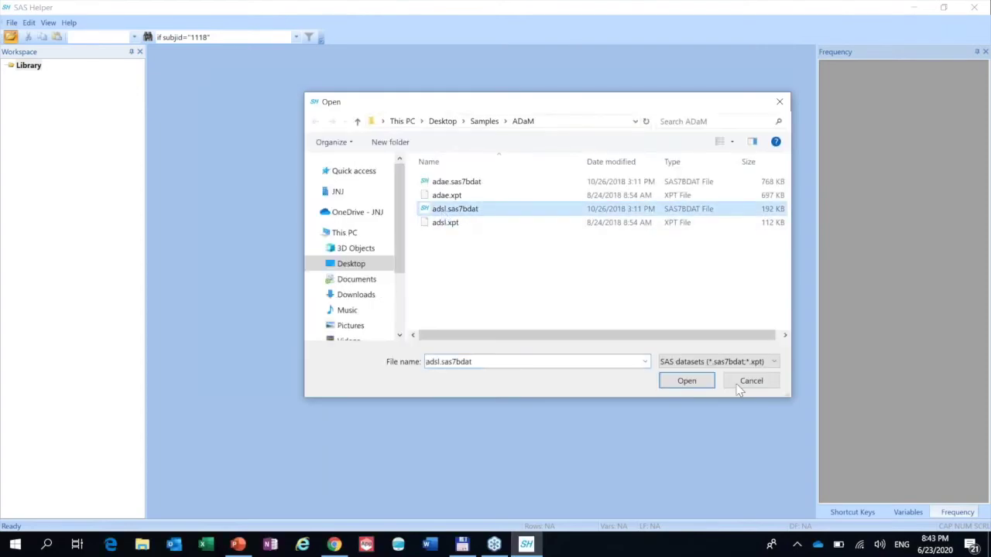
{"action": "left_click", "coordinate": [687, 381]}
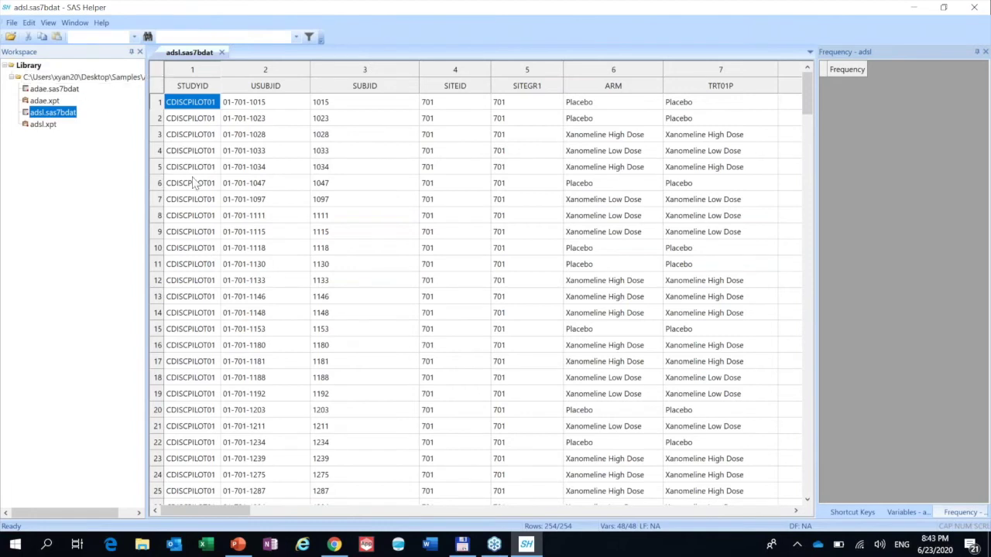
- Open the adae.sas7bdat dataset from the same library folder, and close it to return to adsl.sas7bdat
{"action": "left_click", "coordinate": [76, 78]}
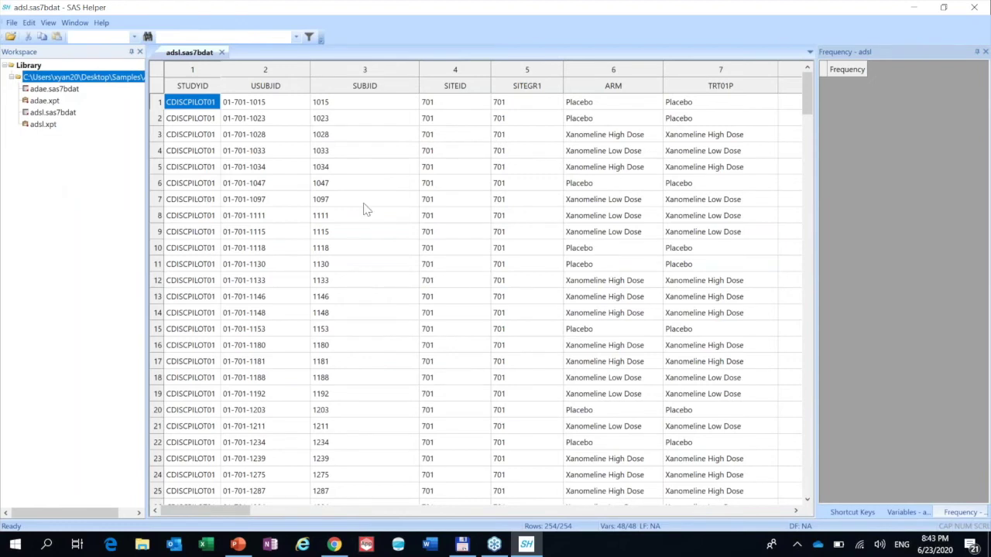
{"action": "left_click", "coordinate": [325, 199]}
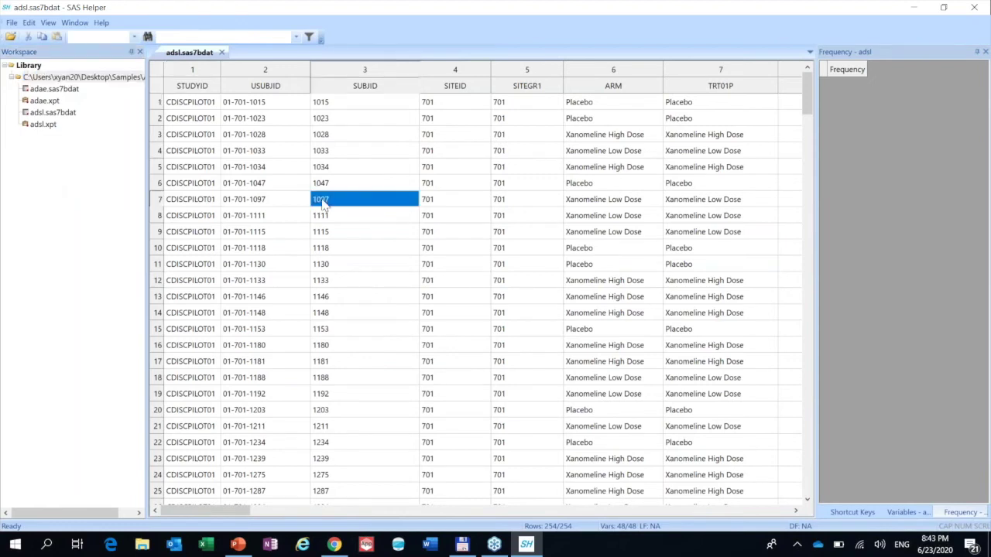
{"action": "left_click", "coordinate": [53, 90]}
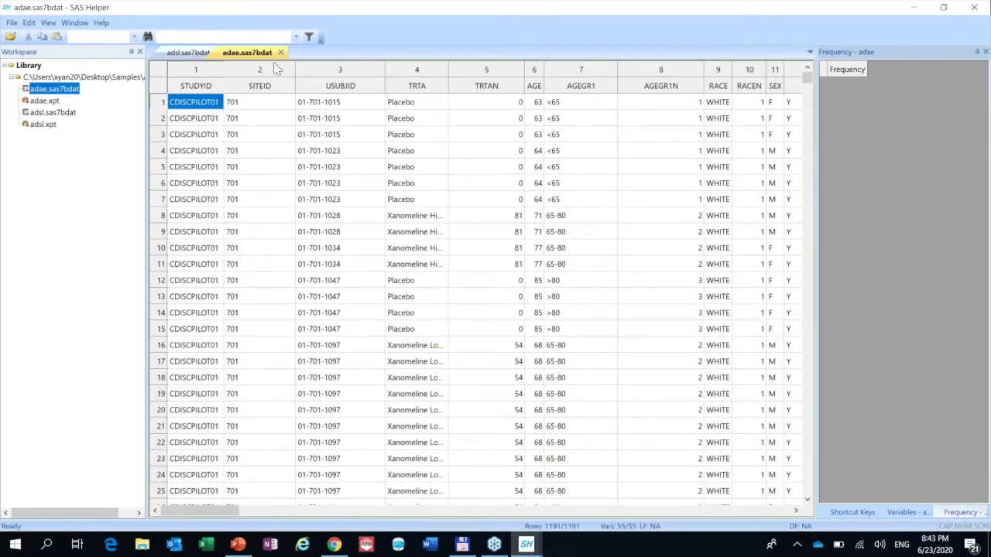
{"action": "left_click", "coordinate": [280, 53]}
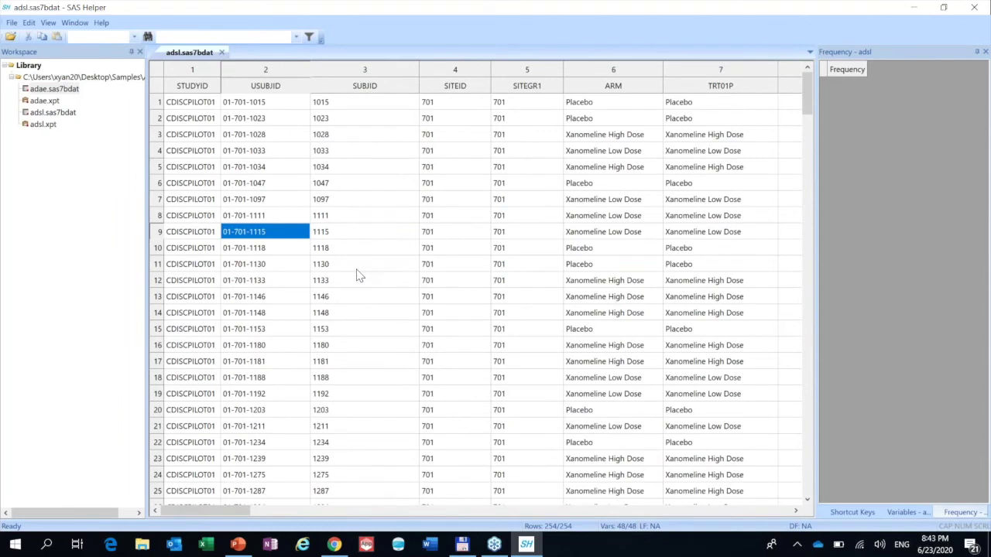
- Generate a record-level frequency table for the ARM variable in the adsl dataset
{"action": "left_click", "coordinate": [594, 170]}
{"action": "right_click", "coordinate": [593, 174]}
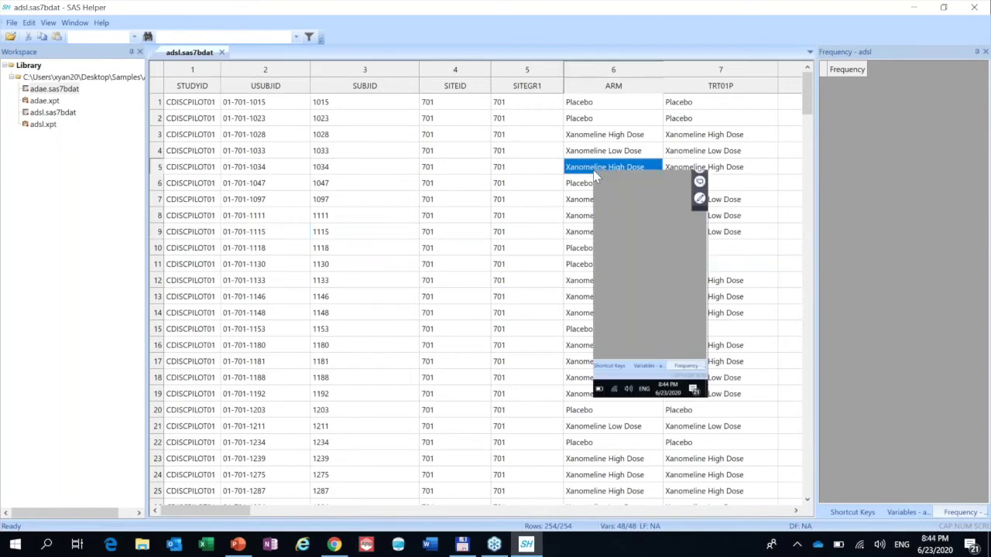
{"action": "left_click", "coordinate": [616, 109]}
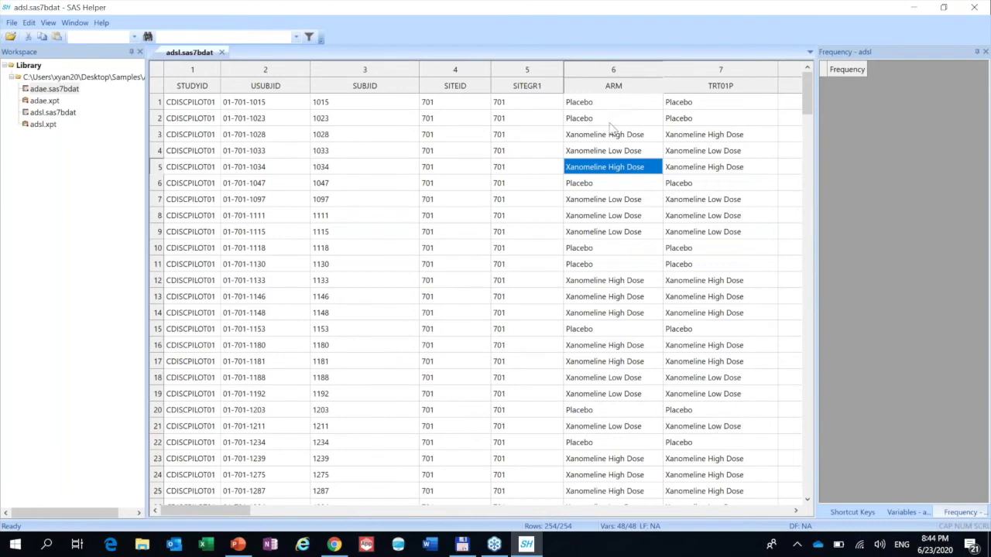
{"action": "left_click", "coordinate": [608, 136]}
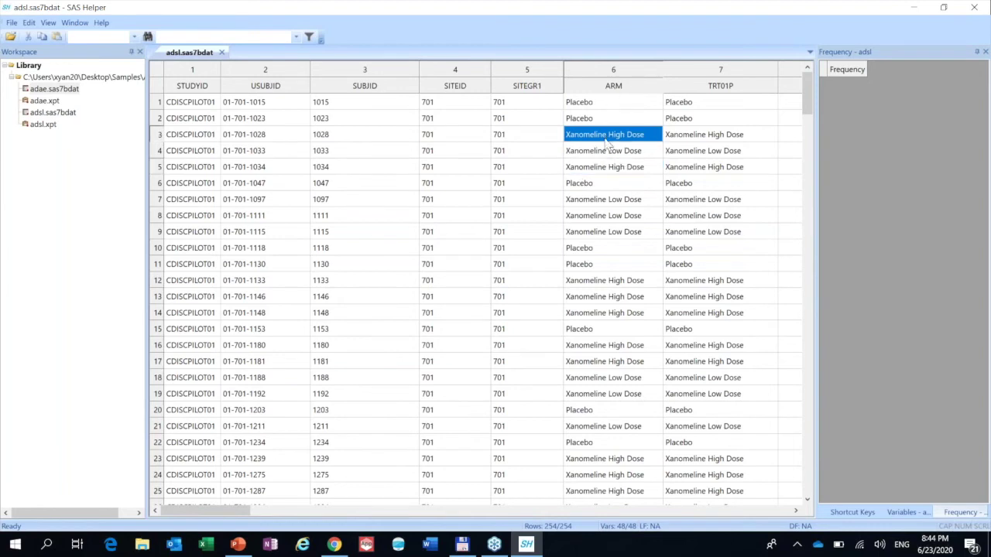
{"action": "left_click", "coordinate": [603, 155]}
{"action": "left_click", "coordinate": [600, 269]}
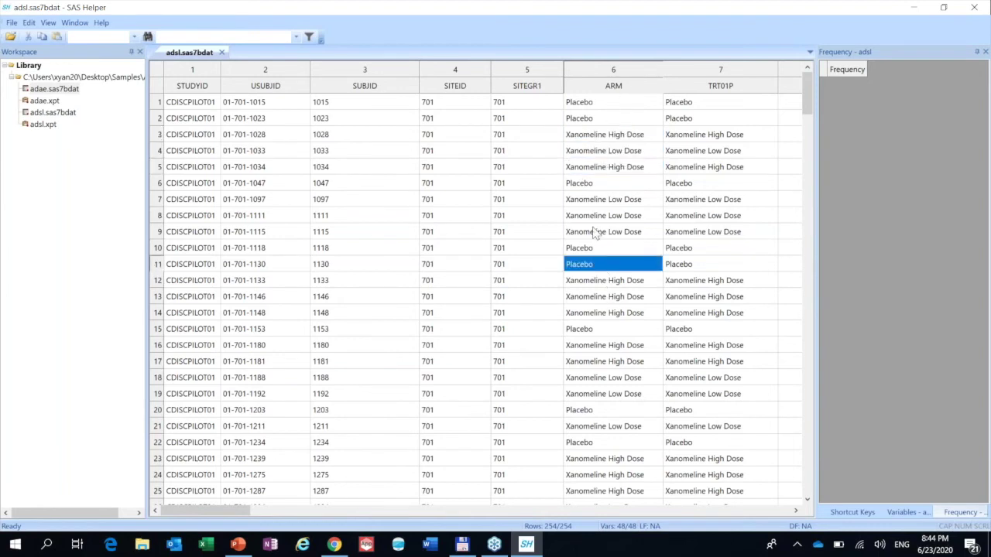
{"action": "left_click", "coordinate": [594, 186]}
{"action": "right_click", "coordinate": [594, 189]}
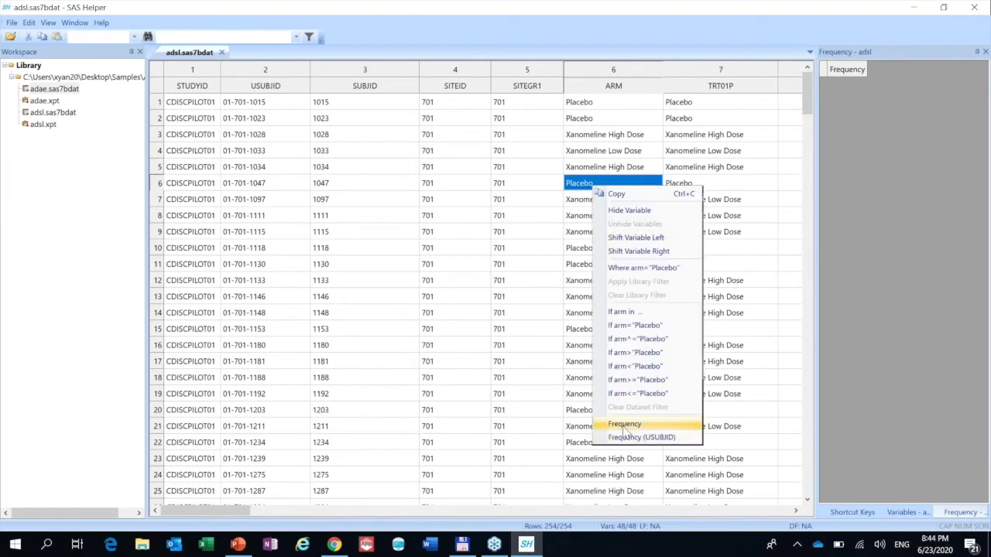
{"action": "left_click", "coordinate": [623, 425]}
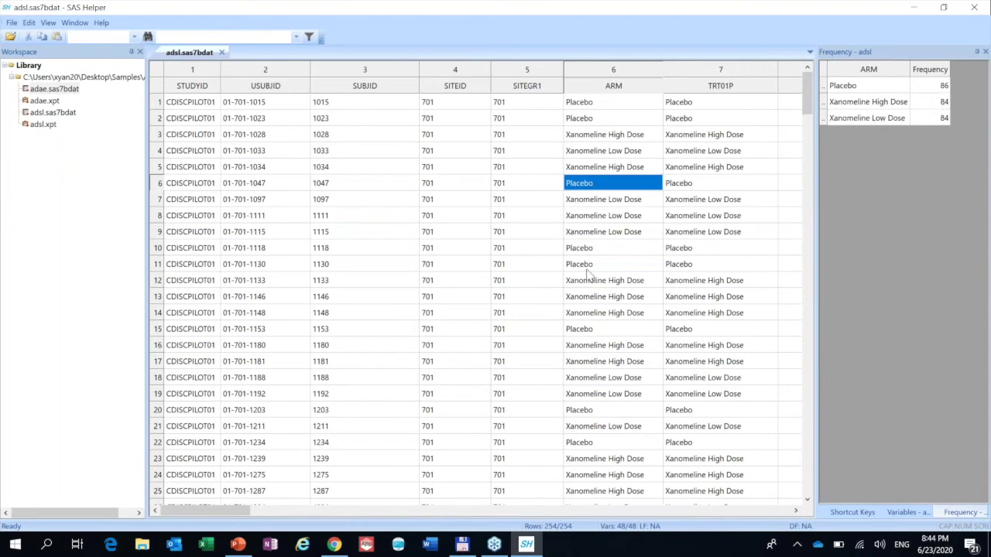
- Generate the frequency table of the adsl dataset's ARM variable counted by unique subject (USUBJID)
{"action": "left_click", "coordinate": [605, 234]}
{"action": "left_click", "coordinate": [587, 183]}
{"action": "right_click", "coordinate": [586, 182]}
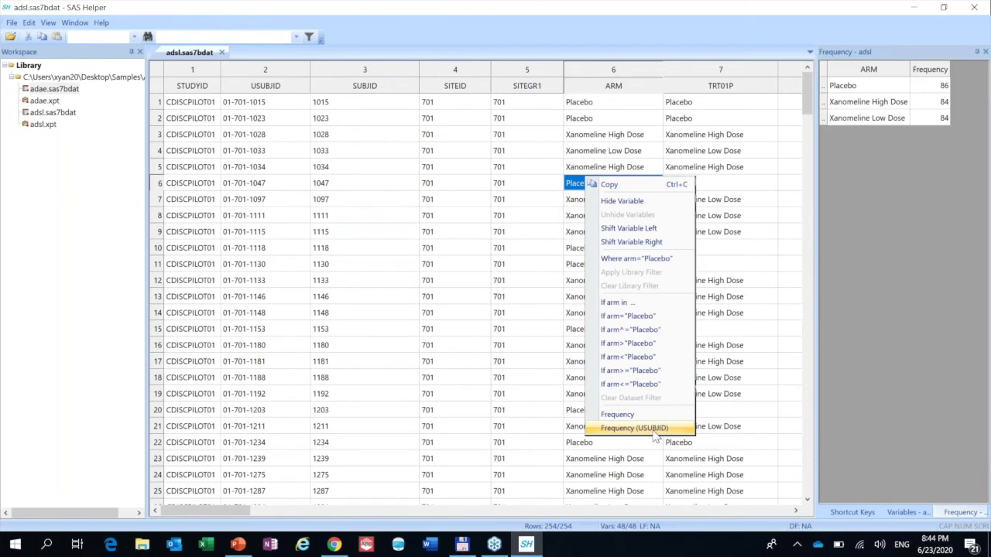
{"action": "left_click", "coordinate": [654, 429]}
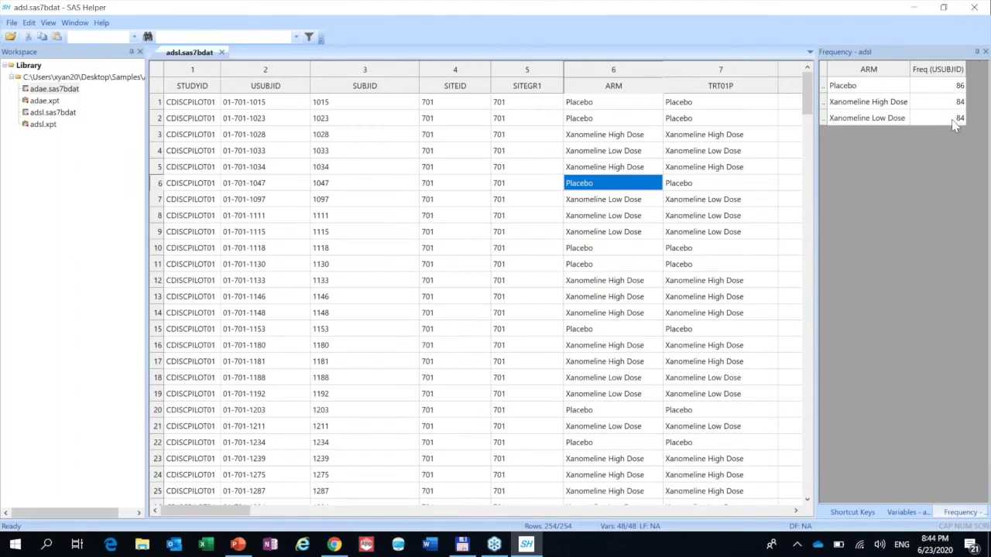
{"action": "left_click", "coordinate": [635, 201]}
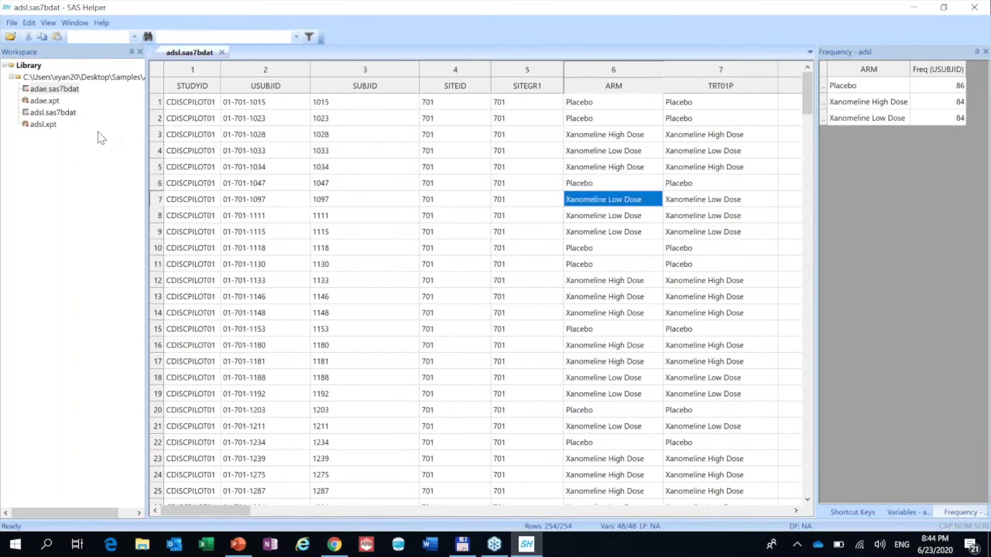
- Open the adae.sas7bdat dataset from the library and generate a frequency table for its TRTA variable
{"action": "double_click", "coordinate": [51, 91]}
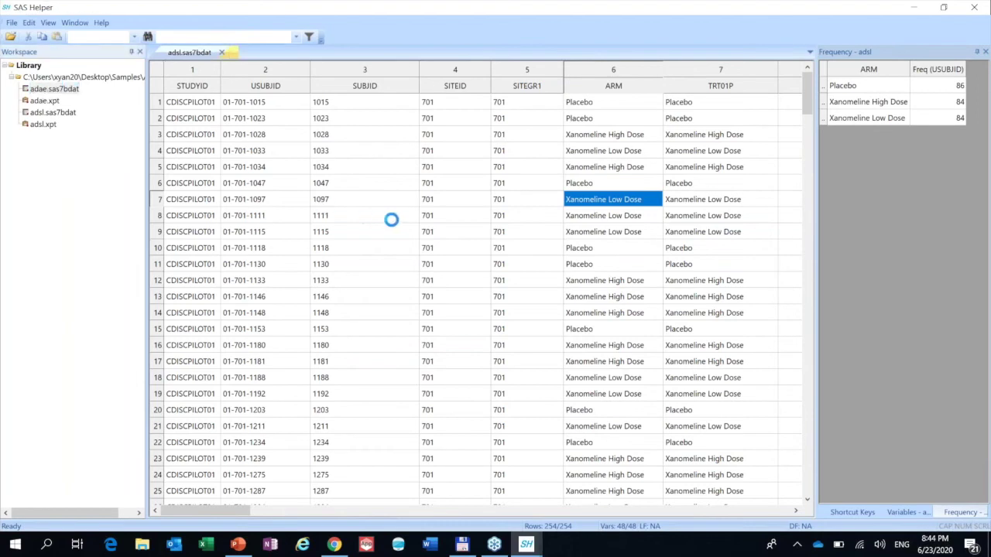
{"action": "left_click", "coordinate": [414, 150]}
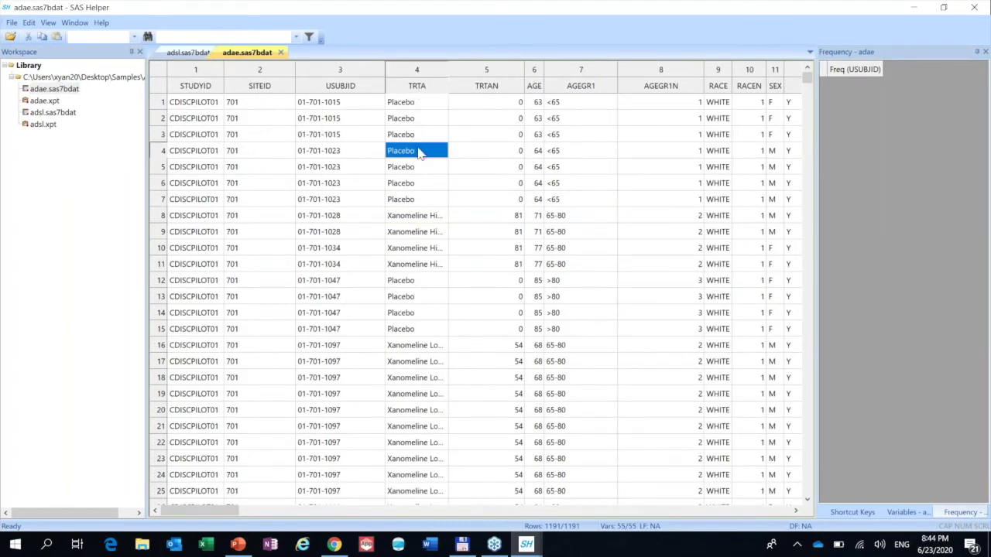
{"action": "right_click", "coordinate": [417, 151]}
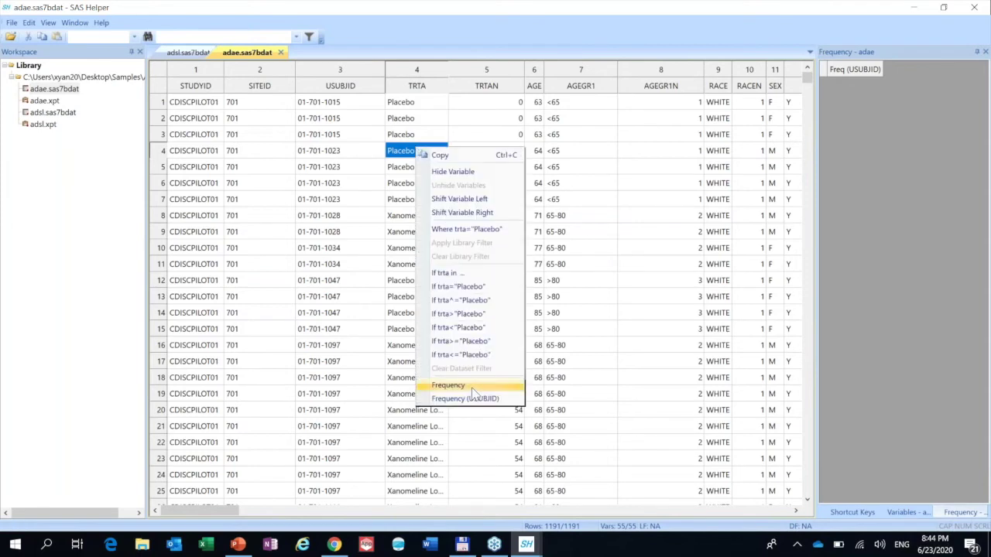
{"action": "left_click", "coordinate": [448, 384]}
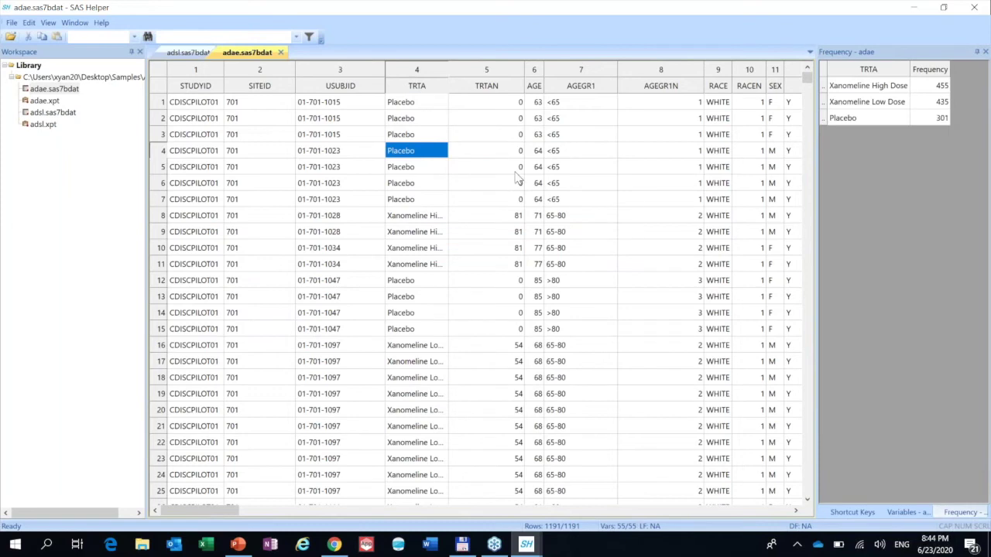
- Generate the TRTA frequency table by USUBJID in the adae dataset and select the Placebo count
{"action": "right_click", "coordinate": [415, 154]}
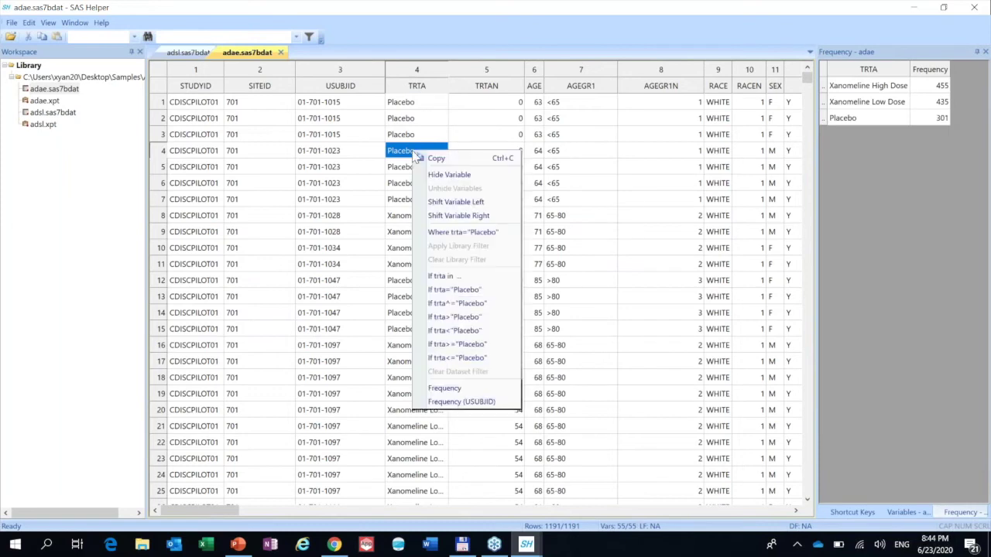
{"action": "left_click", "coordinate": [460, 402]}
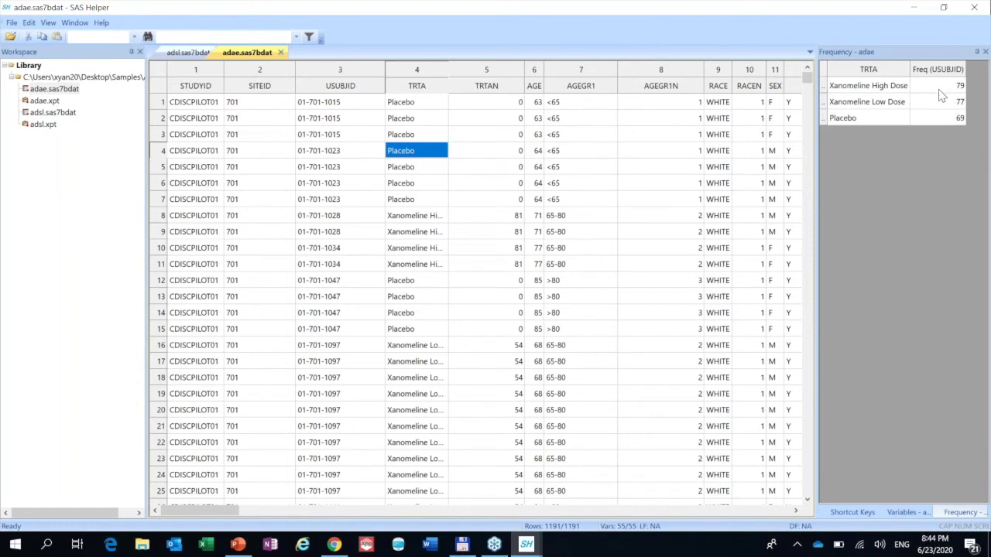
{"action": "left_click", "coordinate": [941, 118]}
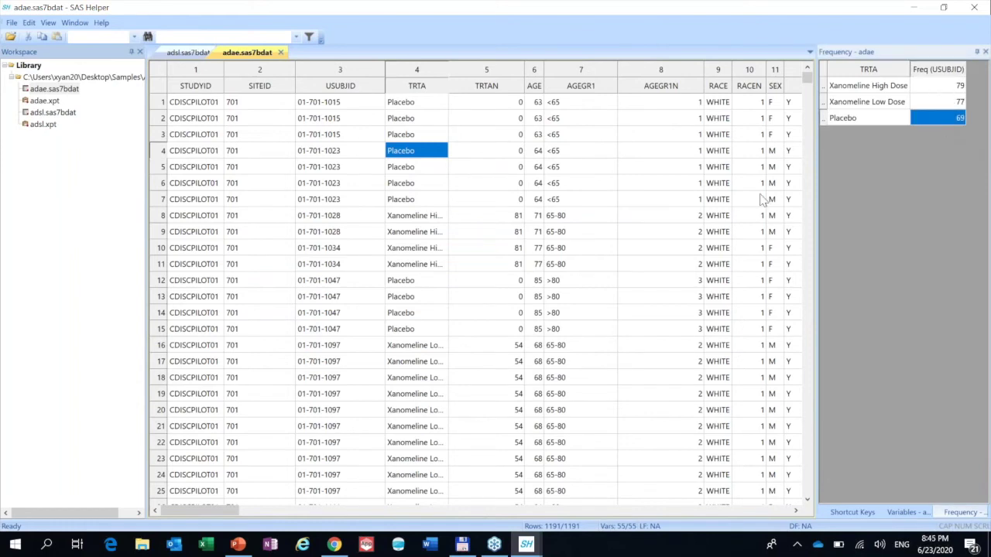
- Generate a frequency table for the AGEGR1 variable in the adae dataset
{"action": "left_click", "coordinate": [566, 183]}
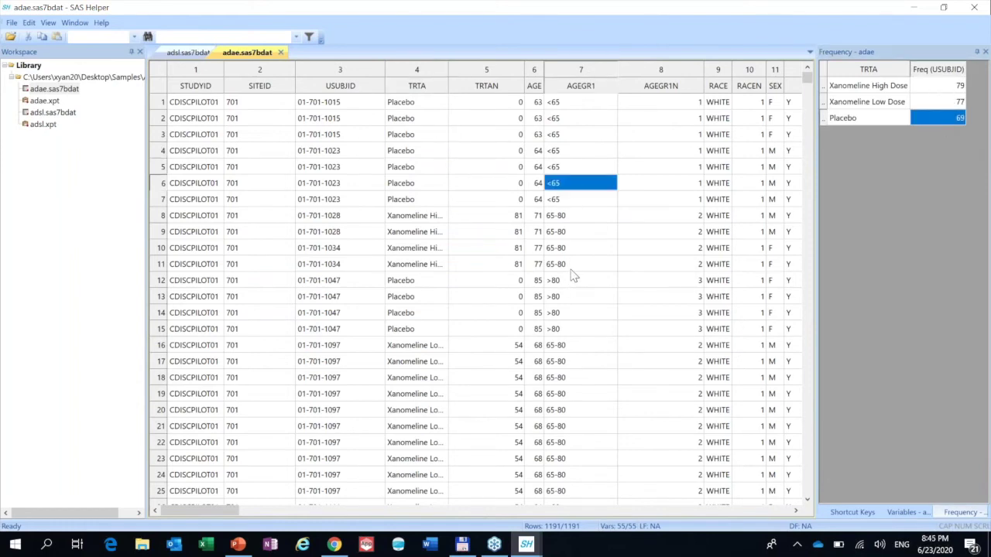
{"action": "left_click", "coordinate": [572, 220]}
{"action": "left_click", "coordinate": [566, 186]}
{"action": "left_click", "coordinate": [569, 135]}
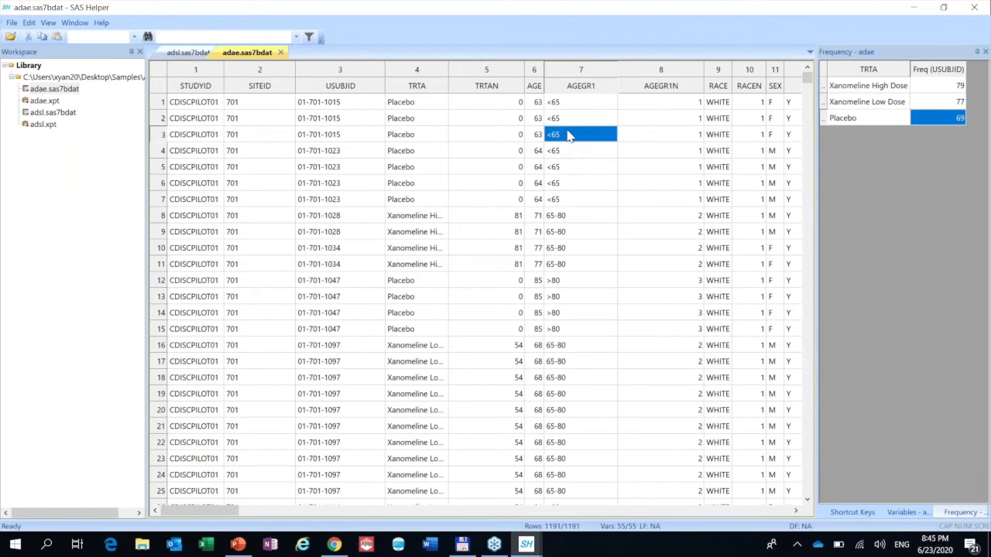
{"action": "key", "text": "ctrl+f"}
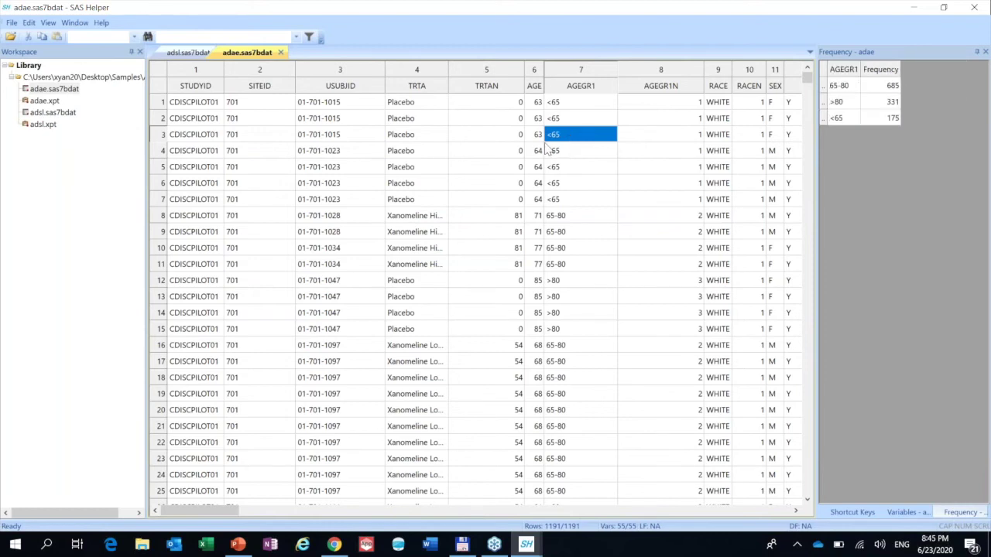
- Generate a frequency table for the AGE variable in adae and sort it by AGE in descending order
{"action": "left_click", "coordinate": [538, 136]}
{"action": "key", "text": "ctrl+f"}
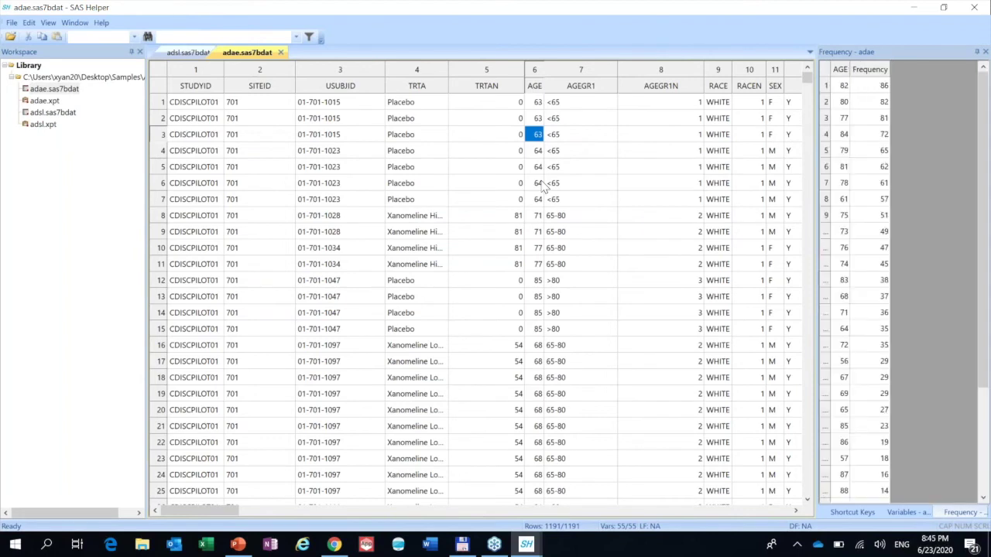
{"action": "left_click", "coordinate": [870, 71]}
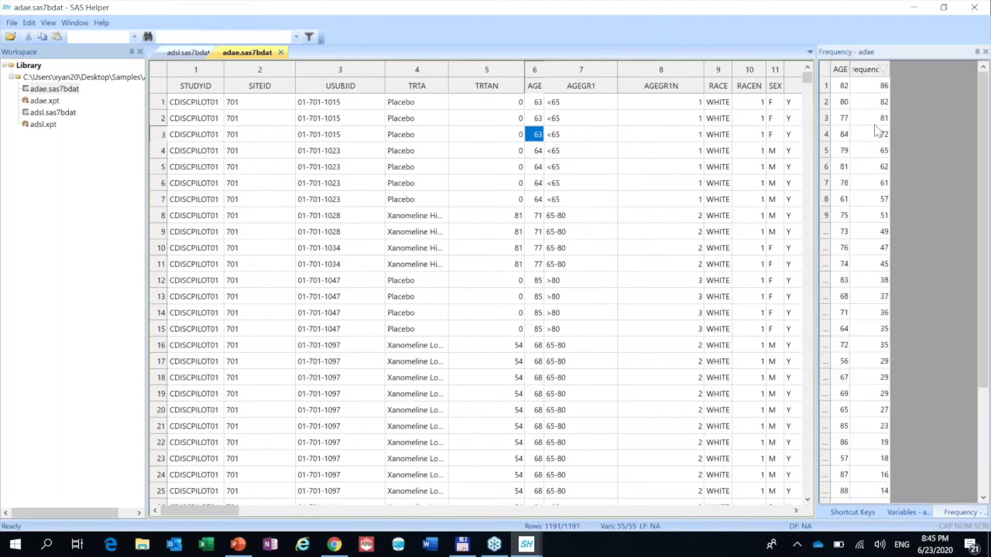
{"action": "left_click", "coordinate": [841, 69]}
{"action": "left_click", "coordinate": [841, 69]}
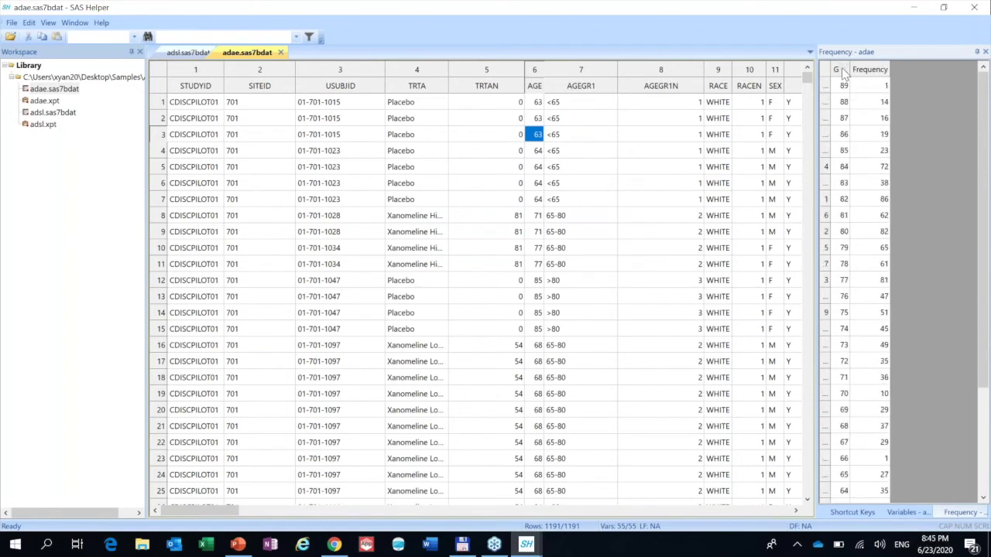
- Close the adae.sas7bdat dataset and return to adsl.sas7bdat
{"action": "left_click", "coordinate": [499, 185]}
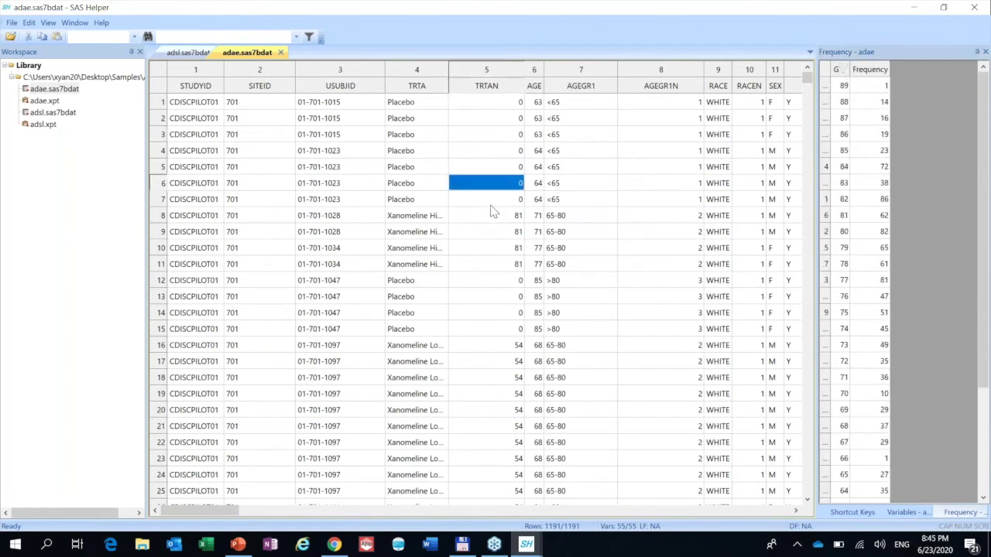
{"action": "left_click", "coordinate": [343, 200]}
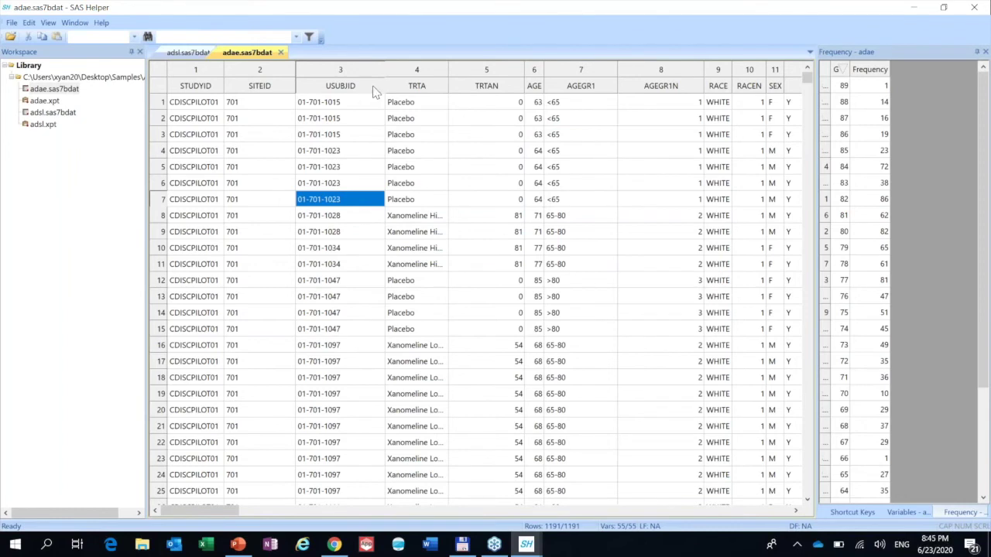
{"action": "left_click", "coordinate": [280, 53]}
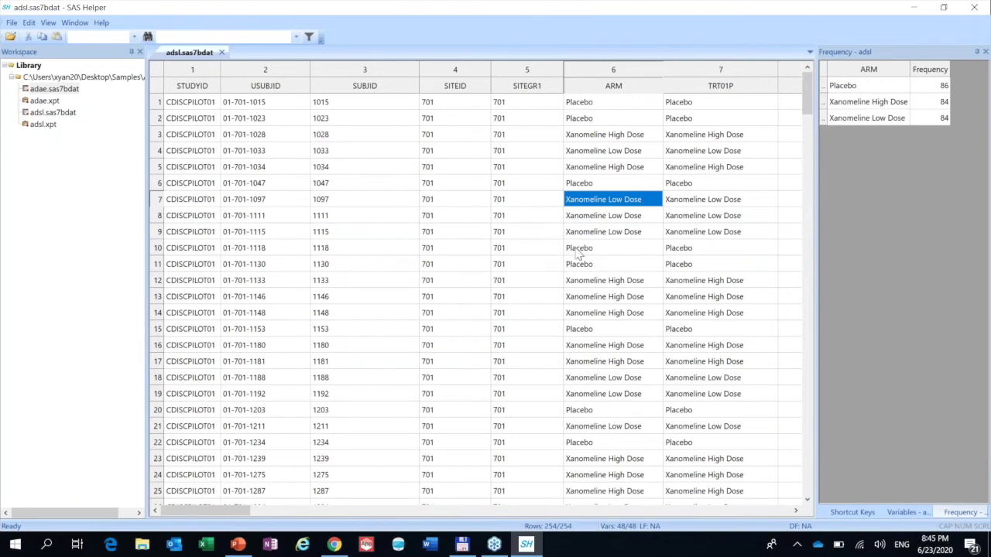
- Filter the adsl dataset with the condition arm="Placebo" and review the records through to the end
{"action": "left_click", "coordinate": [587, 185]}
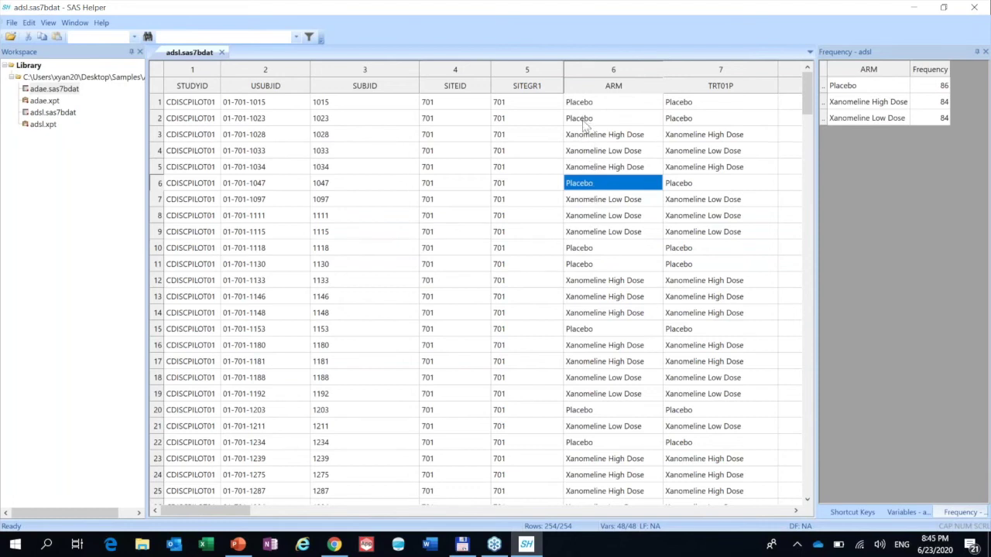
{"action": "right_click", "coordinate": [586, 187]}
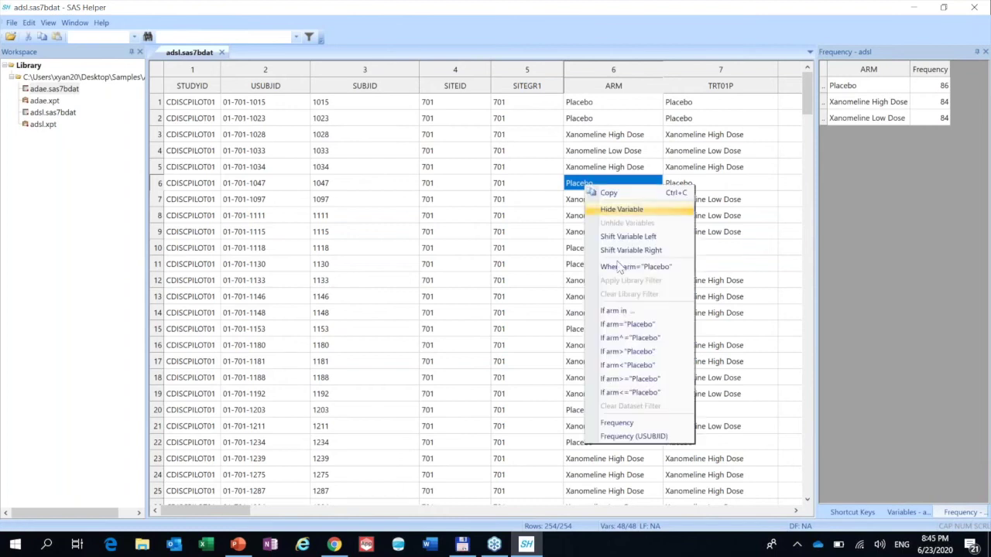
{"action": "left_click", "coordinate": [637, 325]}
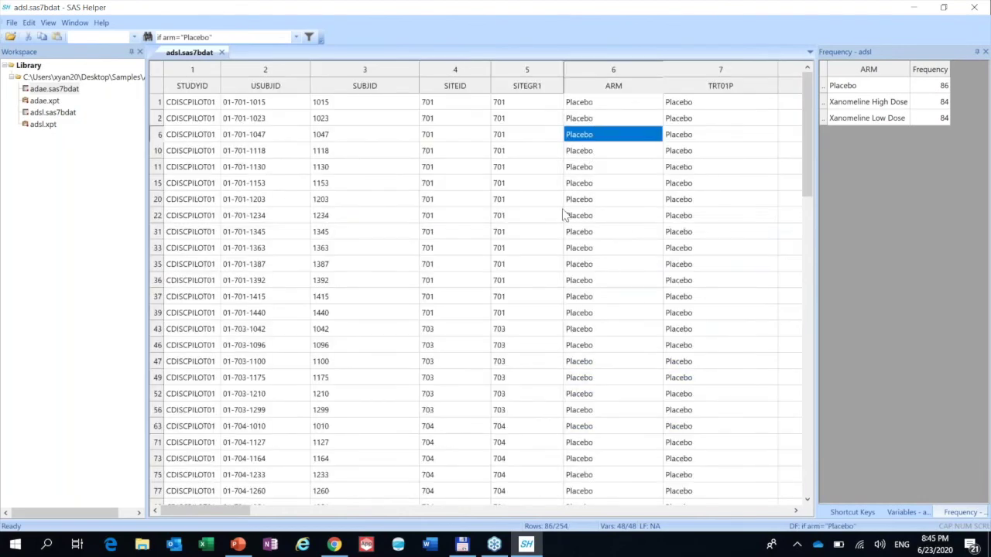
{"action": "left_click_drag", "start_coordinate": [804, 102], "coordinate": [809, 433]}
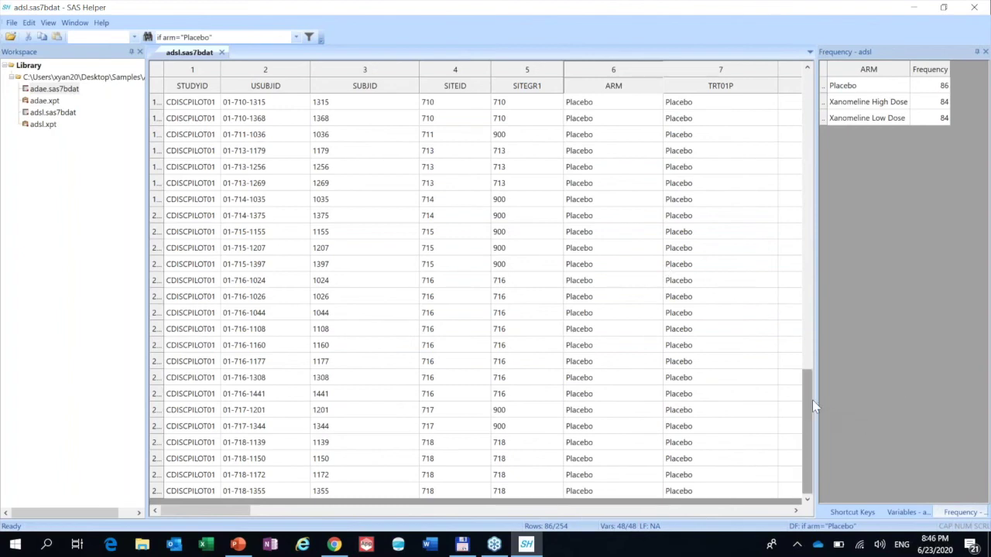
{"action": "left_click_drag", "start_coordinate": [805, 361], "coordinate": [806, 74]}
- Clear the arm="Placebo" dataset filter from adsl
{"action": "left_click", "coordinate": [588, 134]}
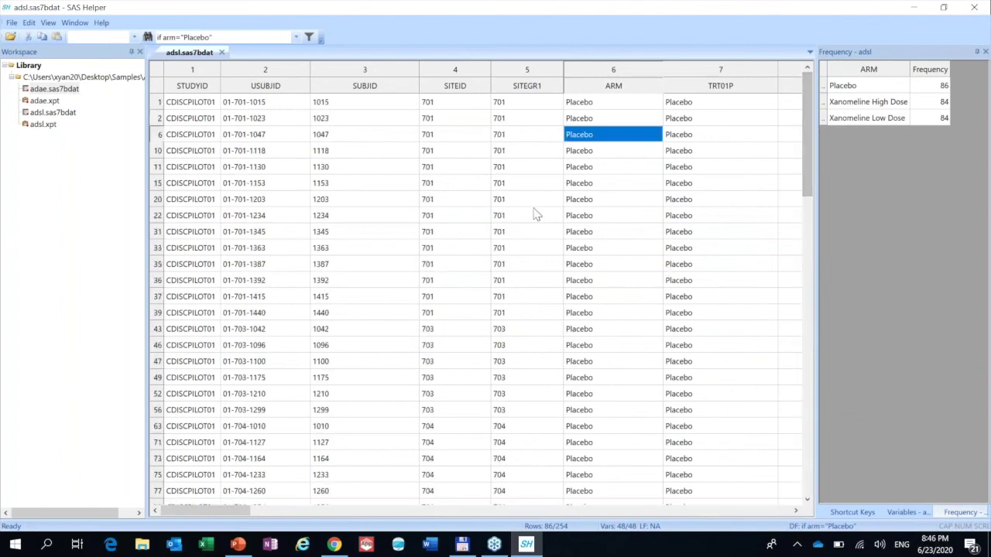
{"action": "right_click", "coordinate": [577, 142]}
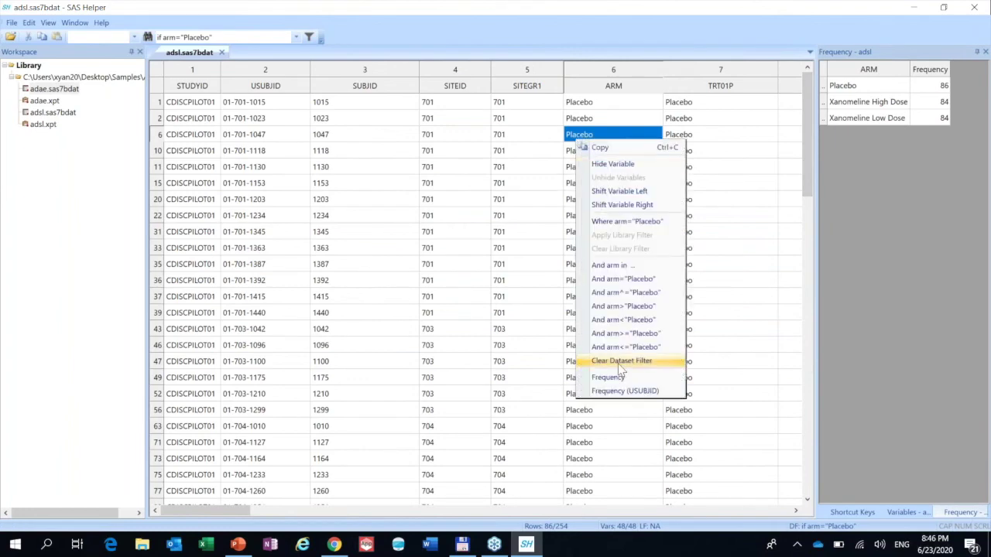
{"action": "left_click", "coordinate": [621, 364]}
{"action": "left_click", "coordinate": [607, 298]}
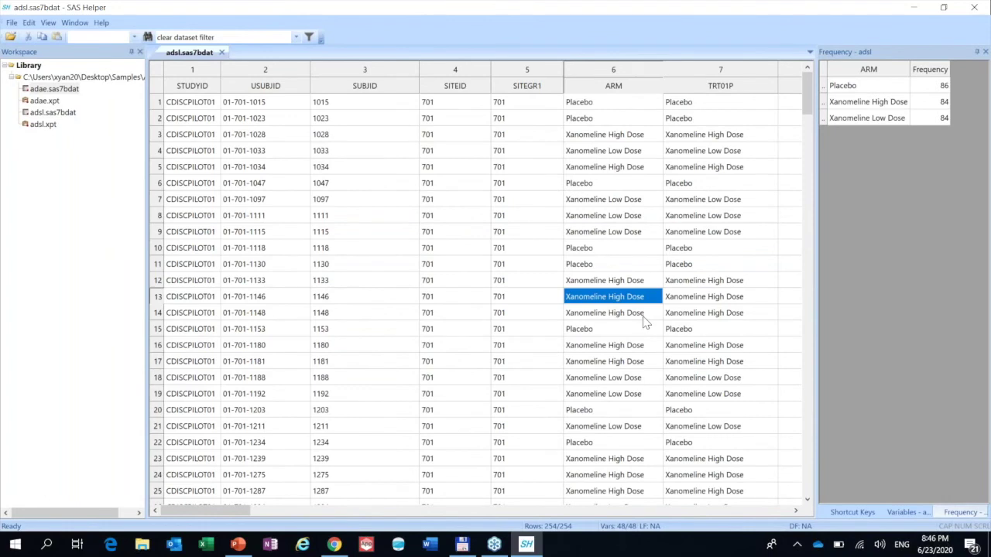
- Filter adsl to the Placebo arm using the ARM value in row 2, and add the SUBJID value in row 11 as a second condition
{"action": "left_click", "coordinate": [592, 121]}
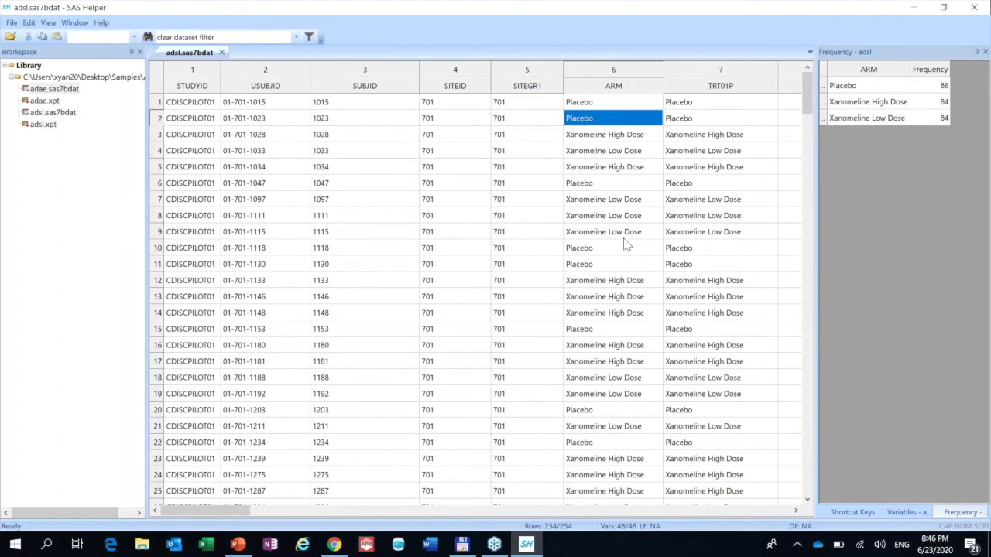
{"action": "key", "text": "ctrl+f"}
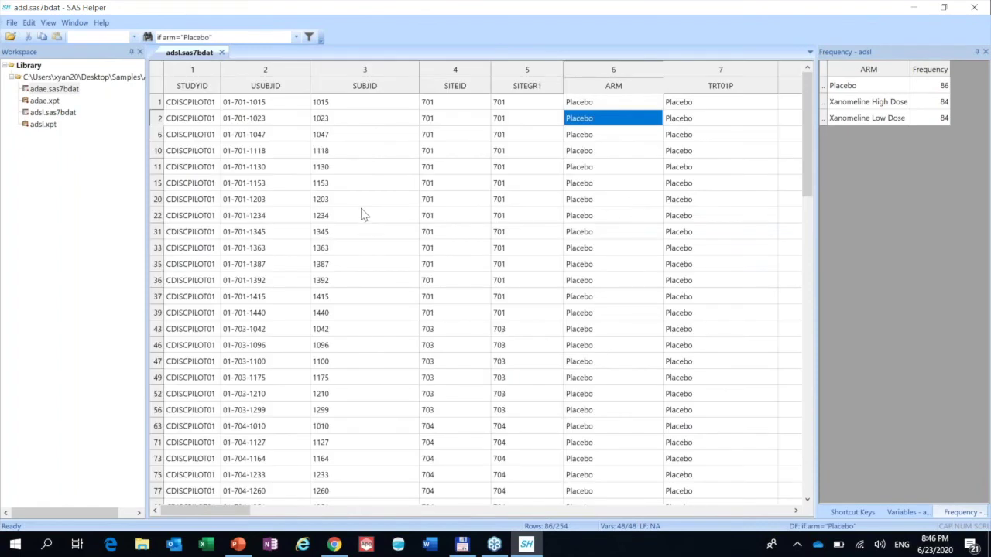
{"action": "left_click", "coordinate": [339, 171]}
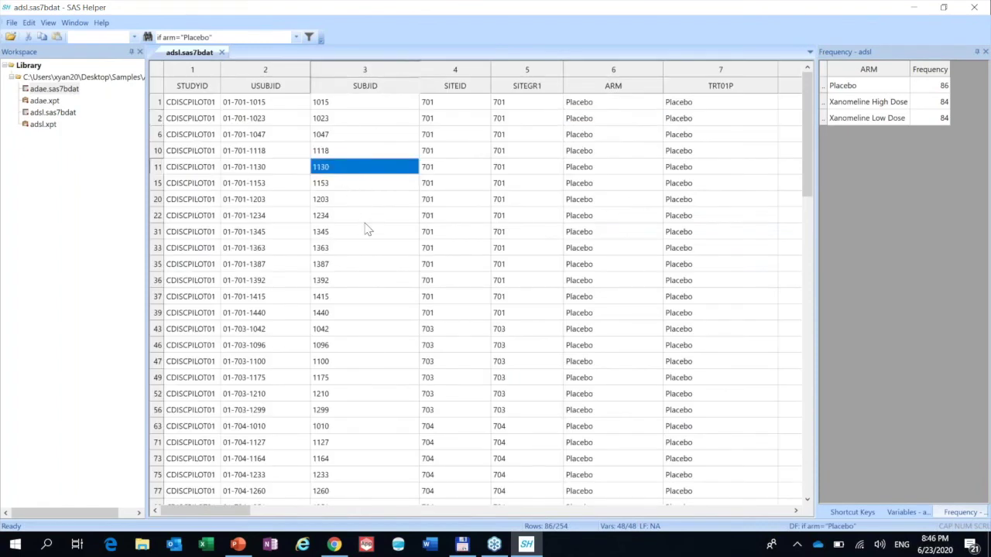
{"action": "key", "text": "ctrl+f"}
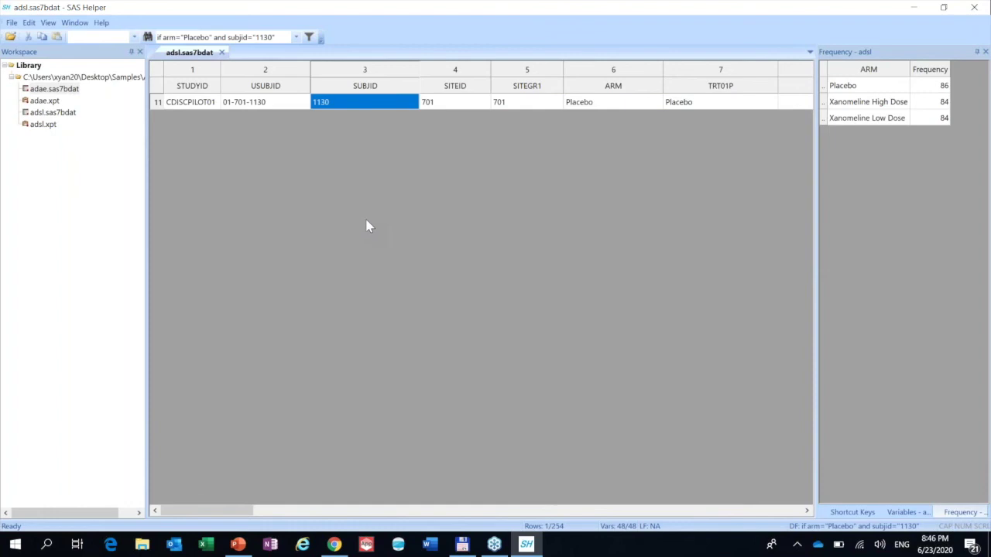
- Undo the added SUBJID condition and clear the remaining dataset filter on adsl
{"action": "key", "text": "ctrl+z"}
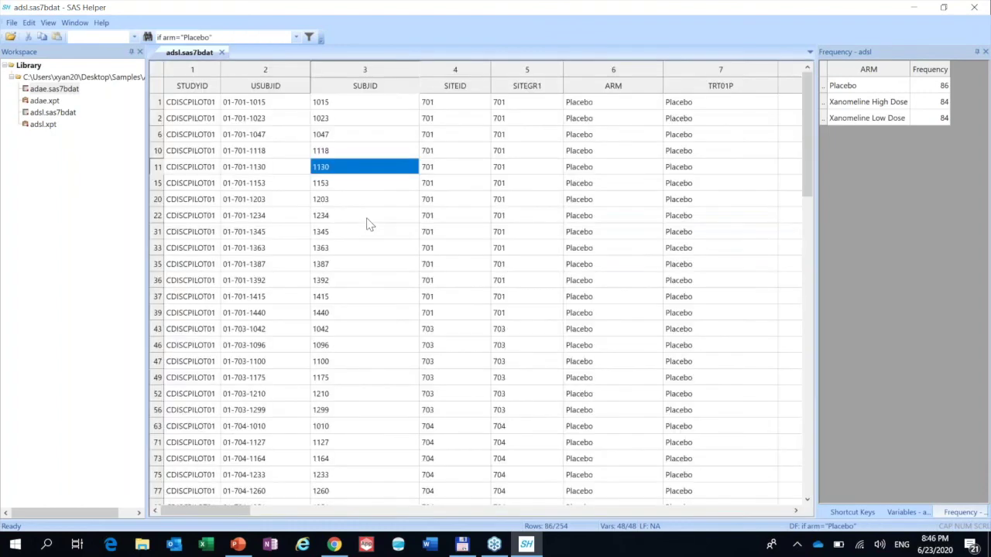
{"action": "double_click", "coordinate": [234, 38]}
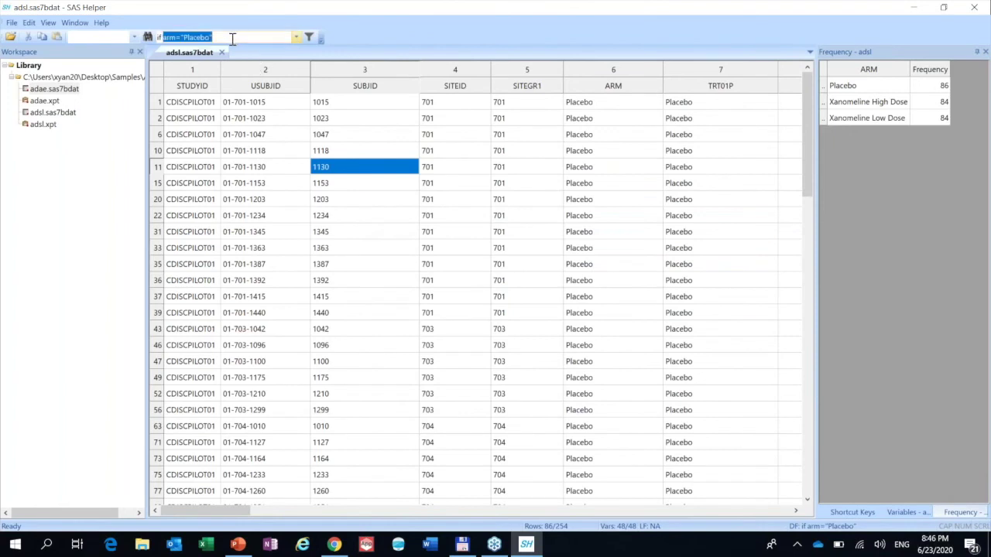
{"action": "left_click", "coordinate": [232, 38]}
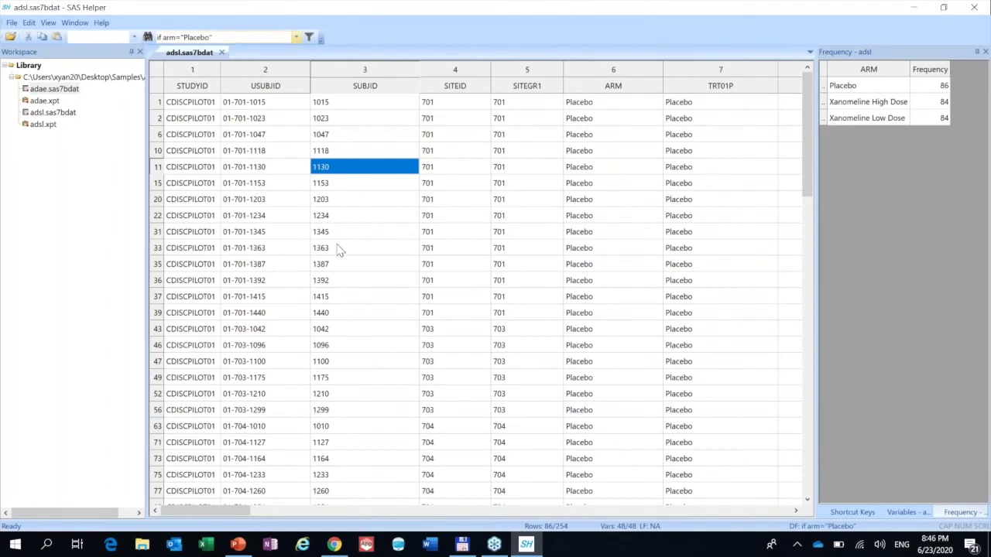
{"action": "left_click", "coordinate": [338, 186]}
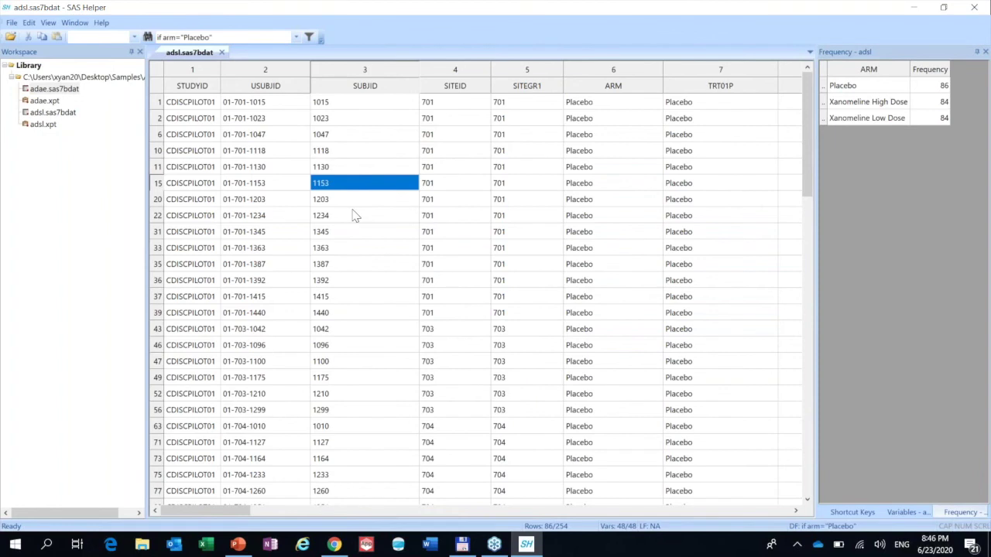
{"action": "key", "text": "Escape"}
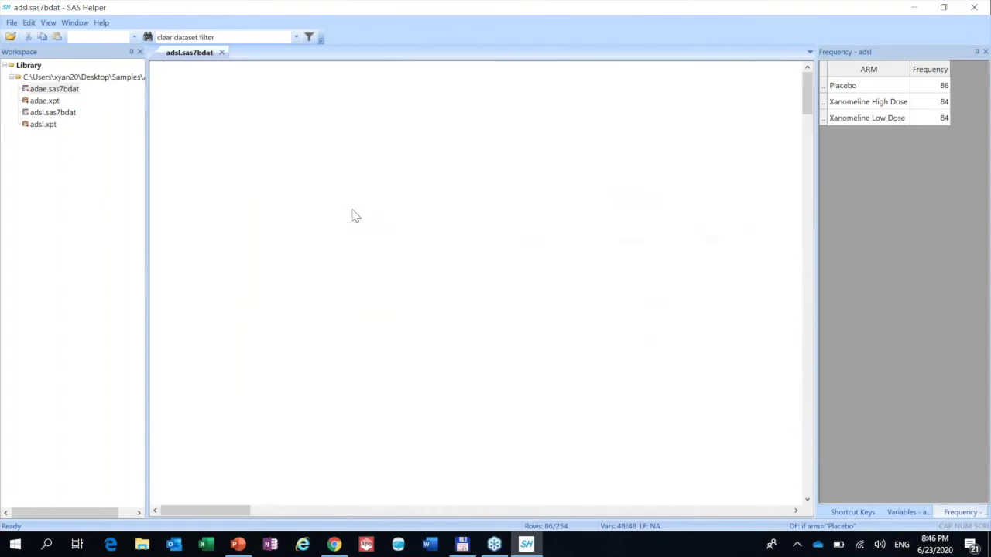
{"action": "left_click", "coordinate": [374, 171]}
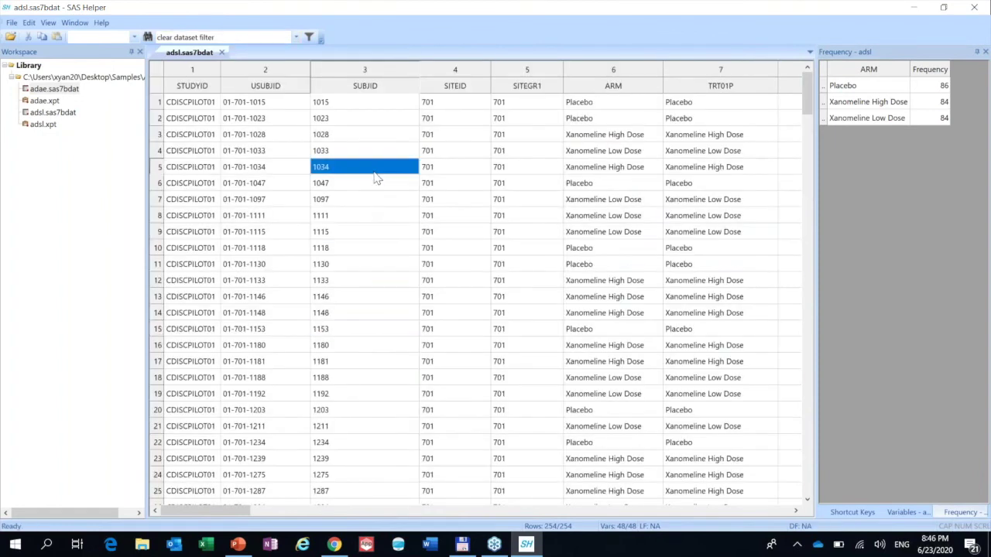
{"action": "left_click", "coordinate": [451, 236]}
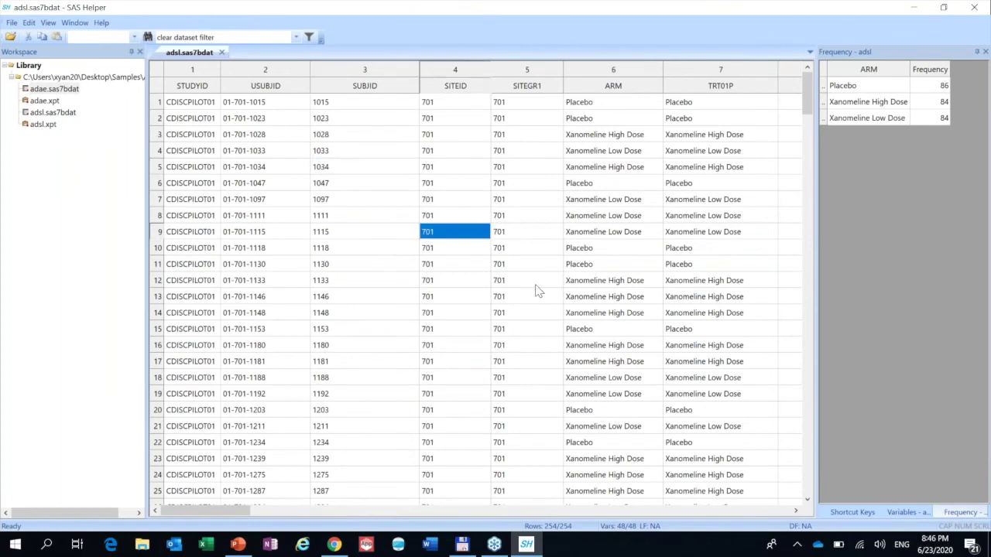
{"action": "left_click", "coordinate": [590, 184]}
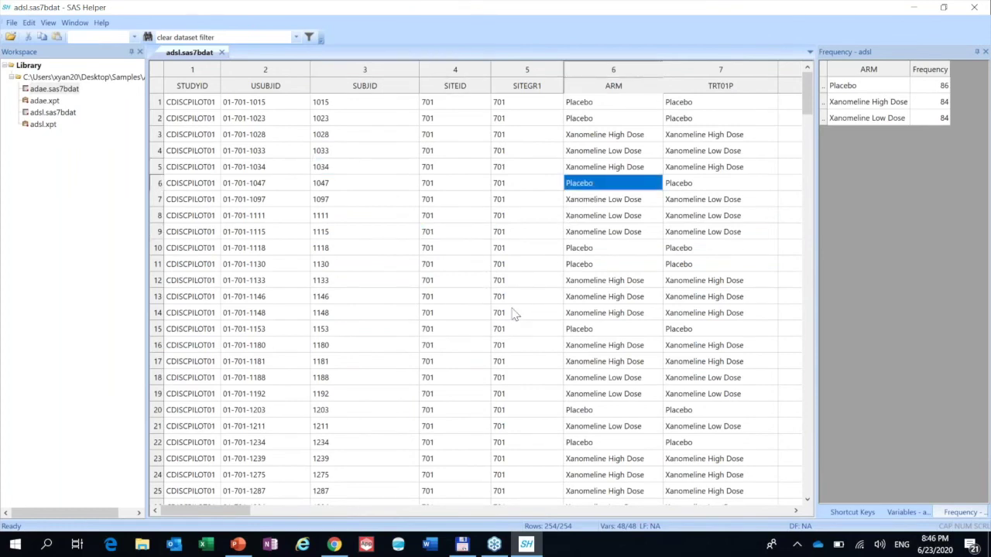
{"action": "left_click", "coordinate": [365, 216]}
- Filter adsl with an "If subjid in" condition built from the SUBJID values in rows 3, 5 and 8
{"action": "left_click", "coordinate": [348, 139]}
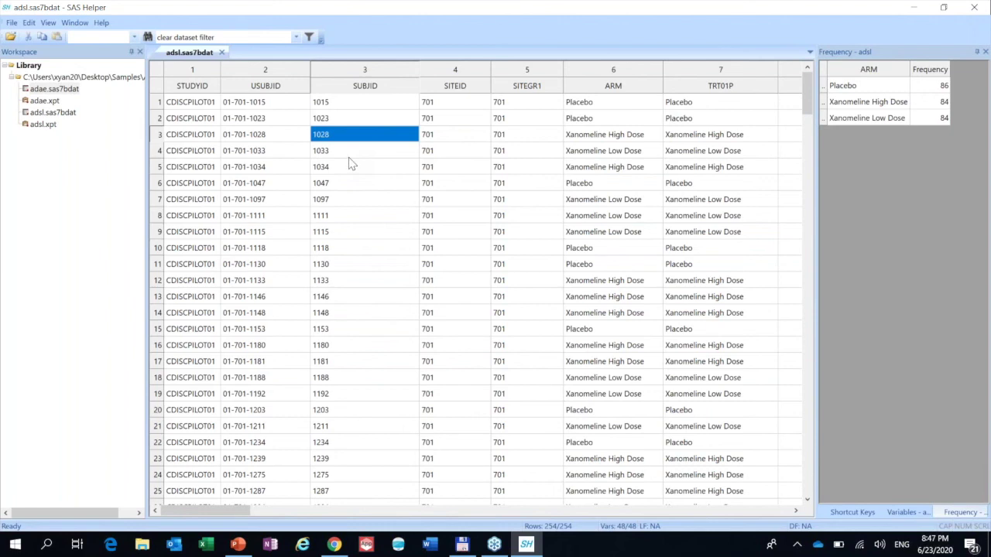
{"action": "left_click", "coordinate": [348, 168], "text": "ctrl"}
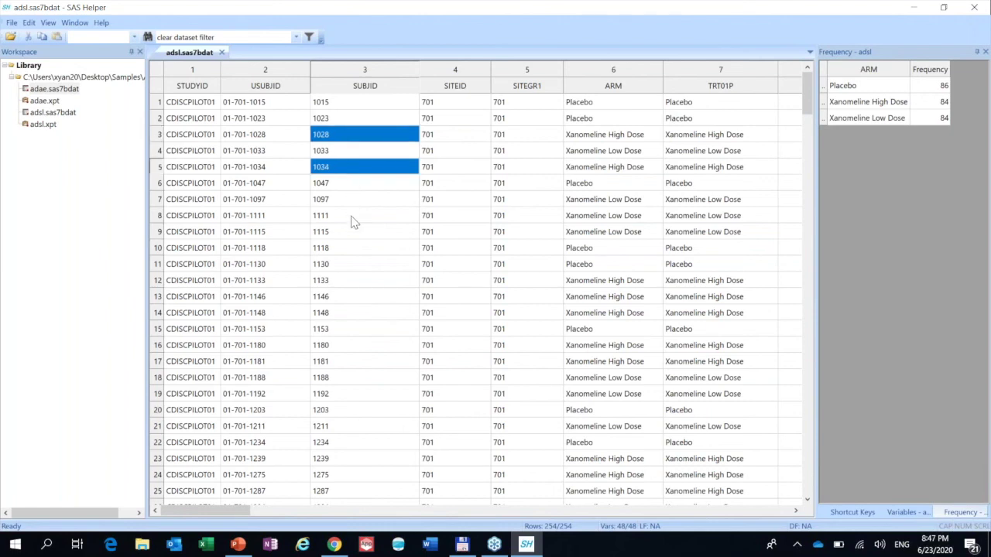
{"action": "left_click", "coordinate": [353, 219], "text": "ctrl"}
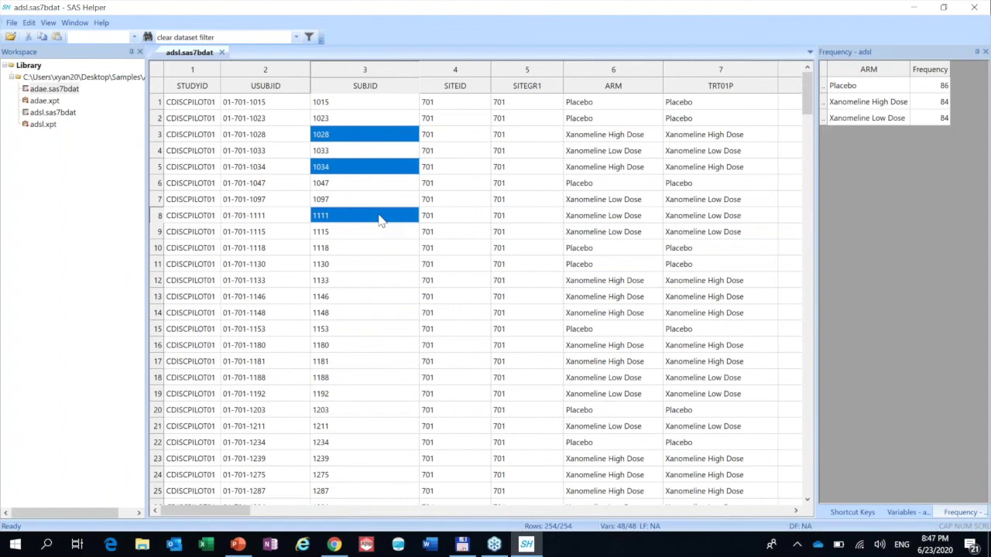
{"action": "right_click", "coordinate": [380, 221]}
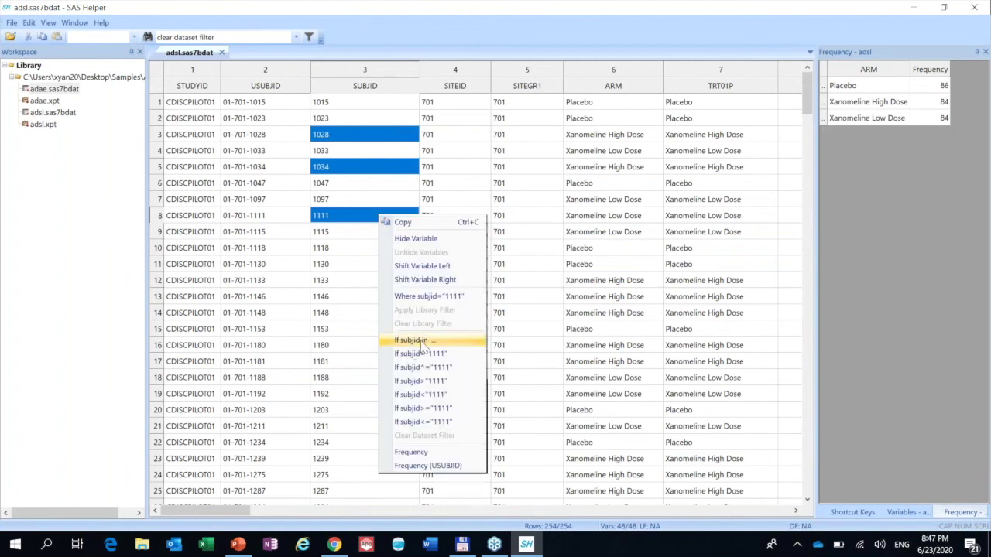
{"action": "left_click", "coordinate": [422, 341]}
{"action": "left_click", "coordinate": [376, 139]}
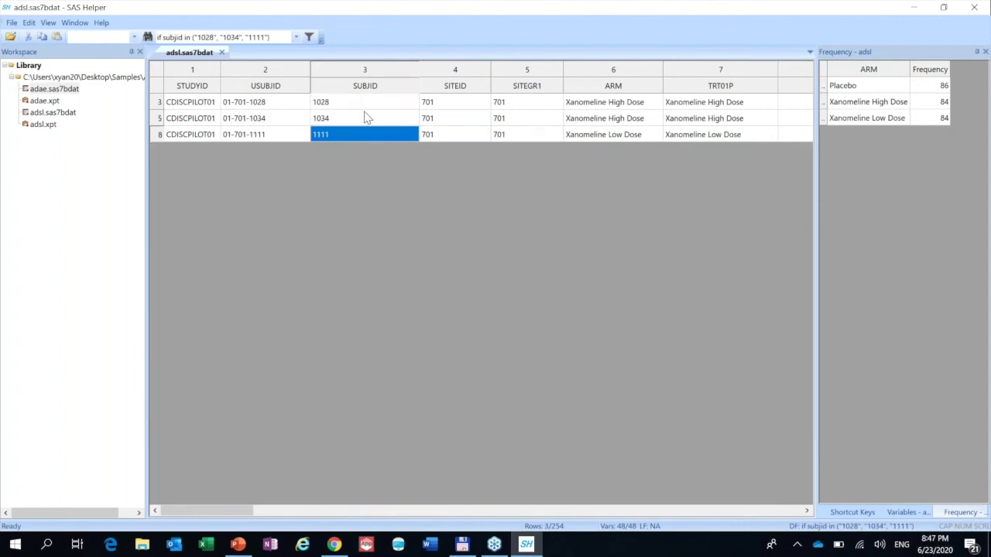
- Check the records filtered by the SUBJID list and clear the dataset filter to restore all adsl rows
{"action": "left_click", "coordinate": [367, 116]}
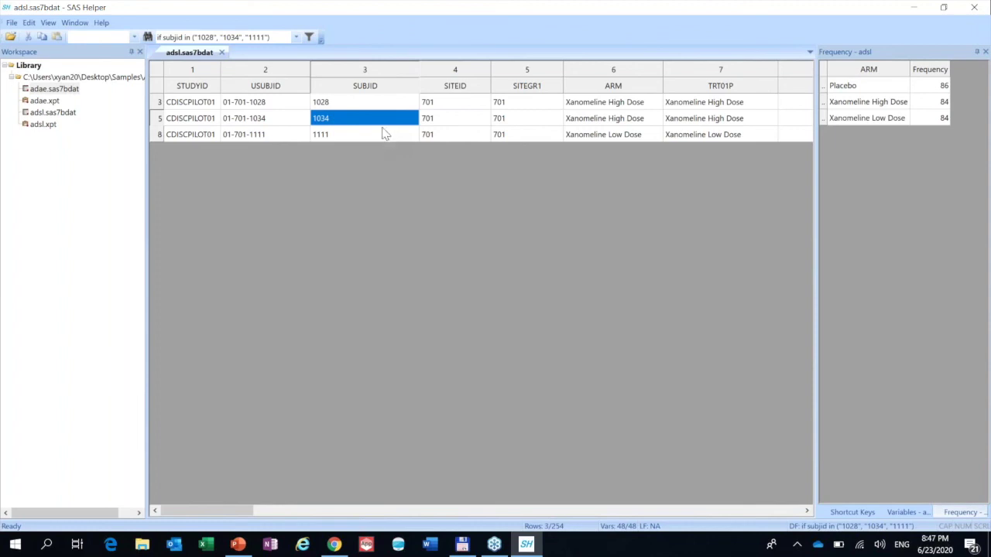
{"action": "left_click", "coordinate": [385, 134]}
{"action": "key", "text": "Escape"}
{"action": "left_click", "coordinate": [376, 247]}
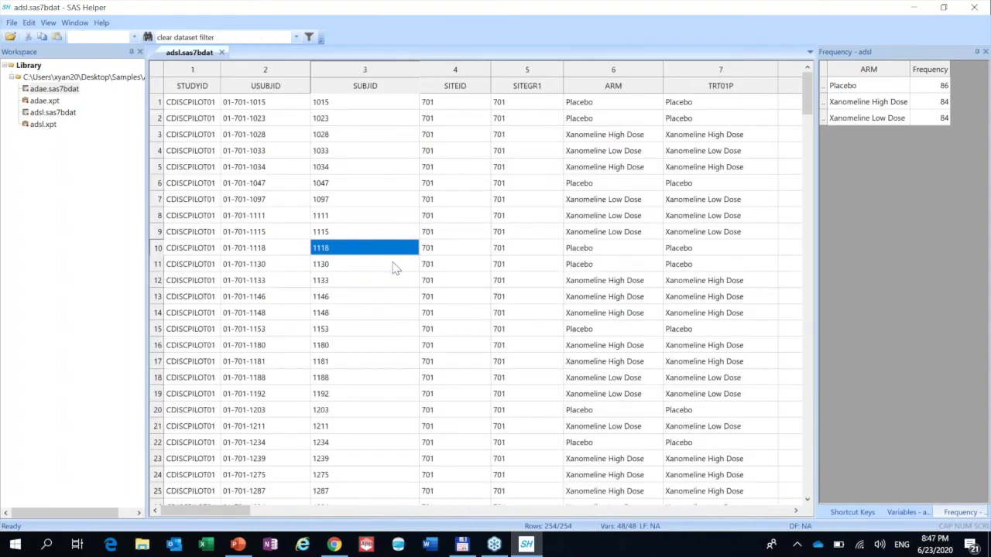
- Generate a frequency table for the SUBJID variable in adsl and select the SUBJID value in its row 10
{"action": "left_click", "coordinate": [365, 185]}
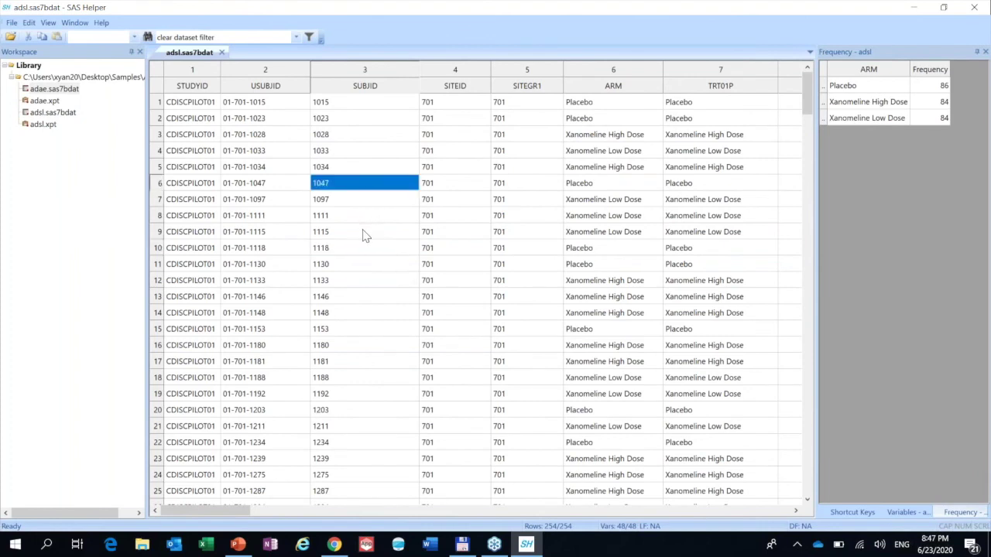
{"action": "left_click", "coordinate": [360, 217]}
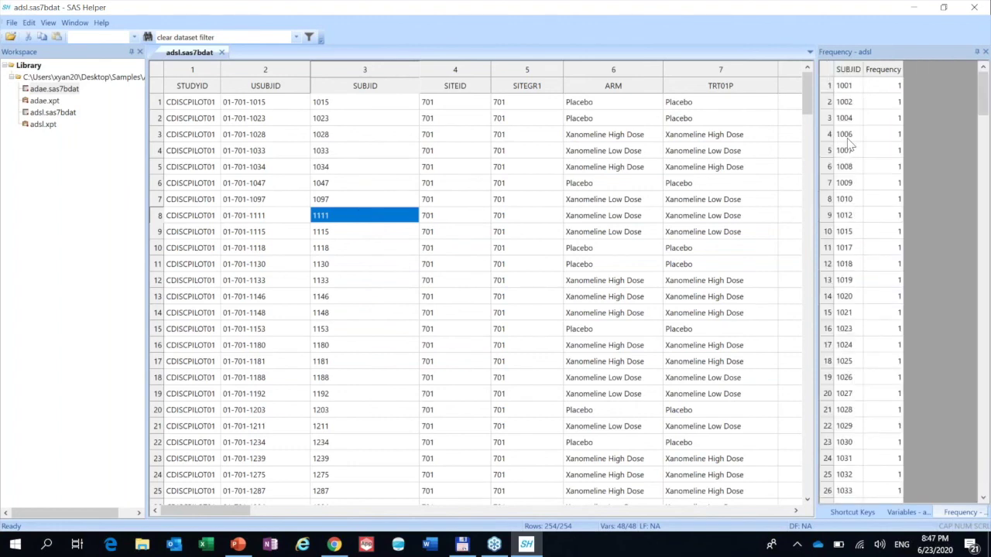
{"action": "left_click", "coordinate": [848, 232]}
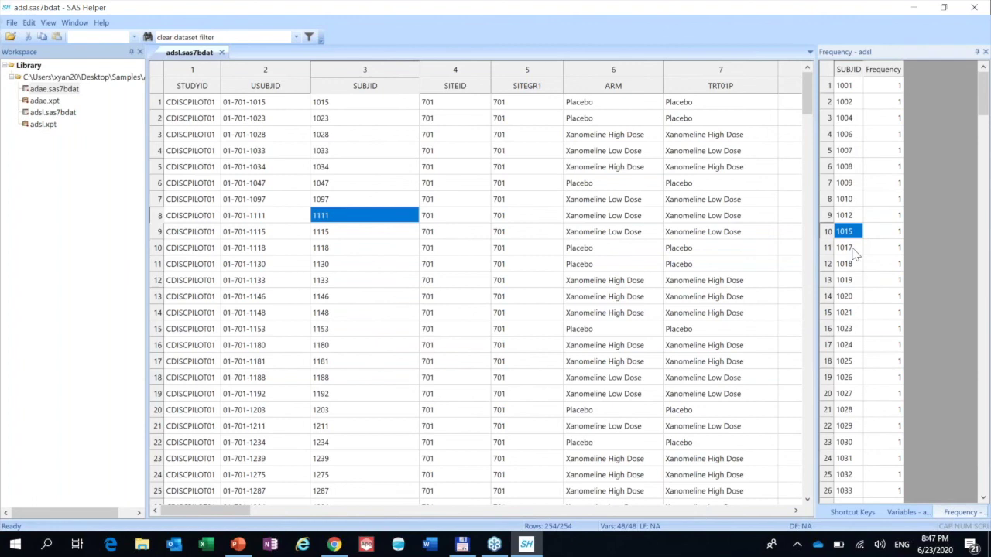